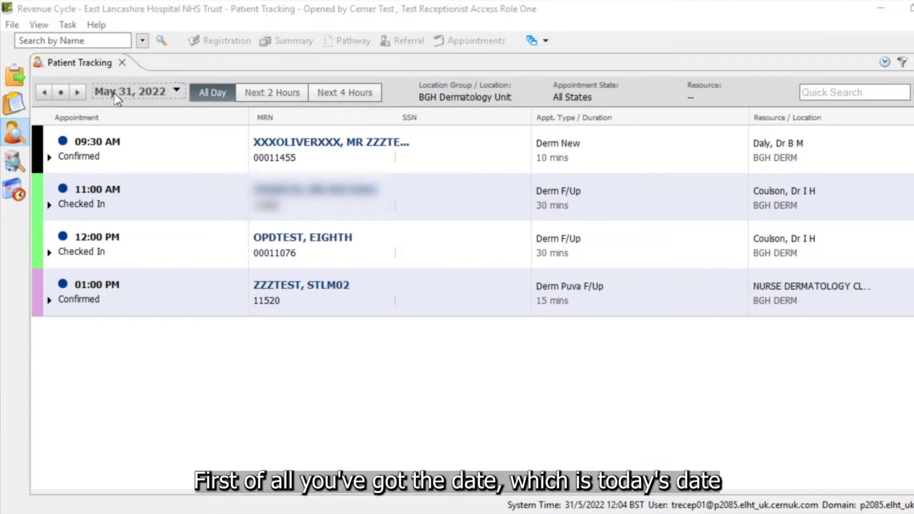
Display the tracked appointments for June 2, 2022
left_click(178, 90)
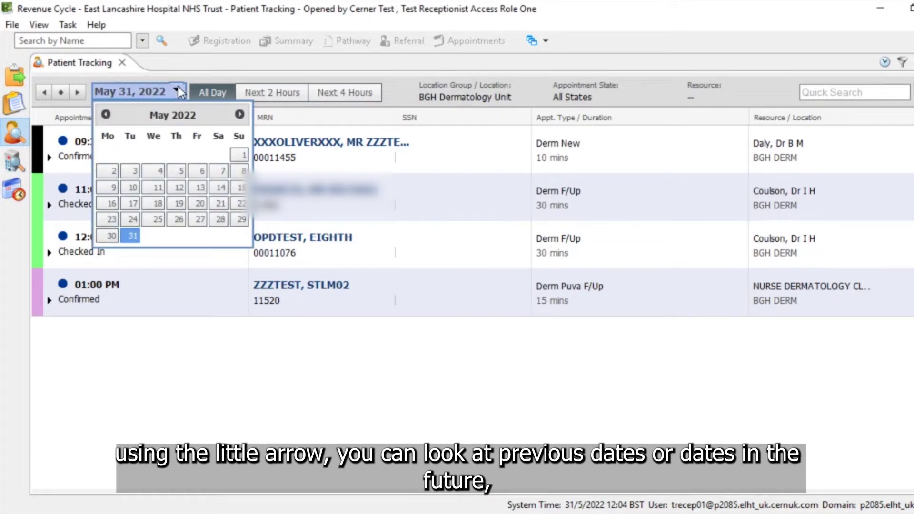
left_click(240, 115)
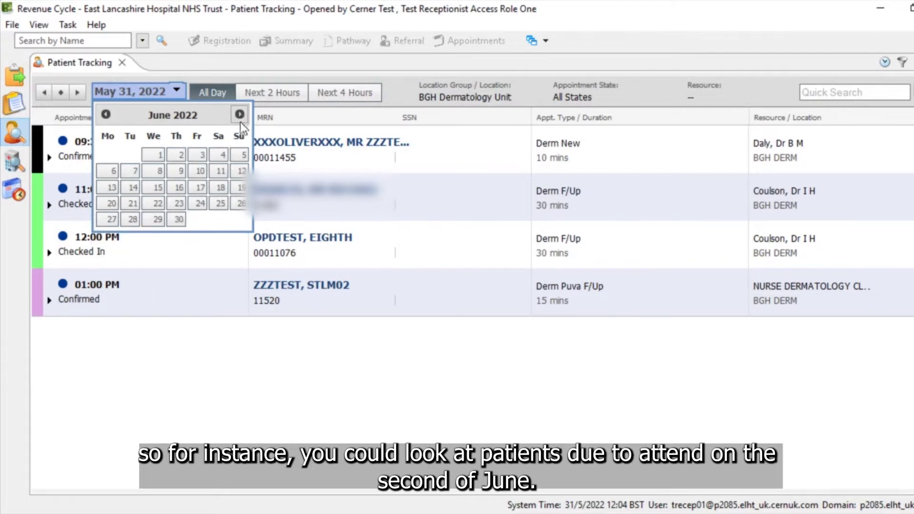
left_click(178, 155)
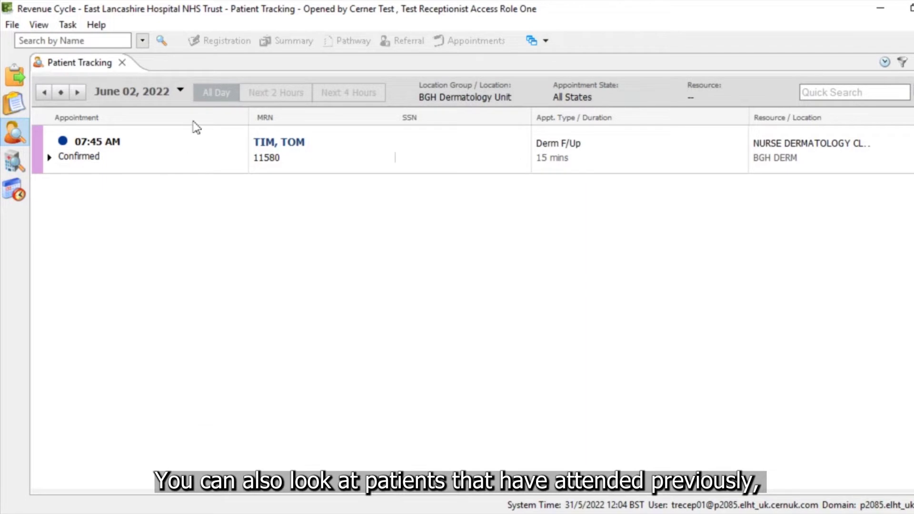
Display the tracked appointments for May 30, 2022
left_click(182, 94)
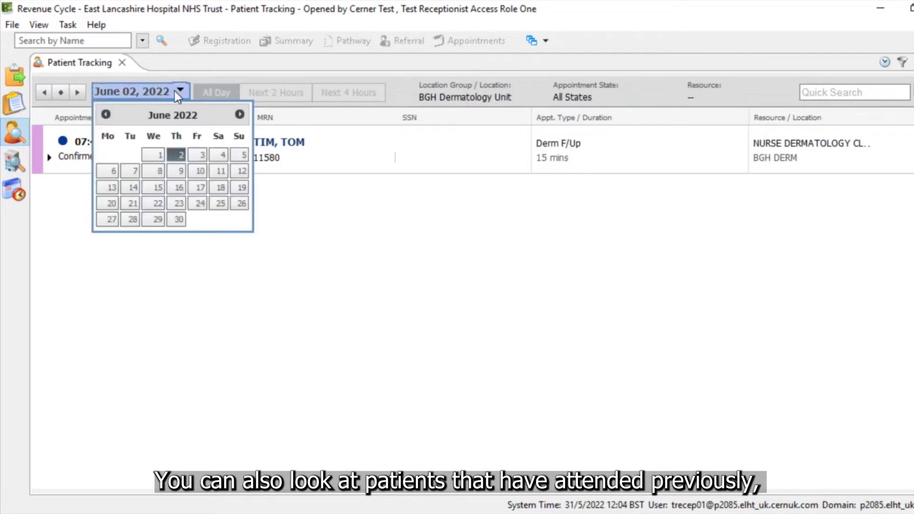
left_click(106, 114)
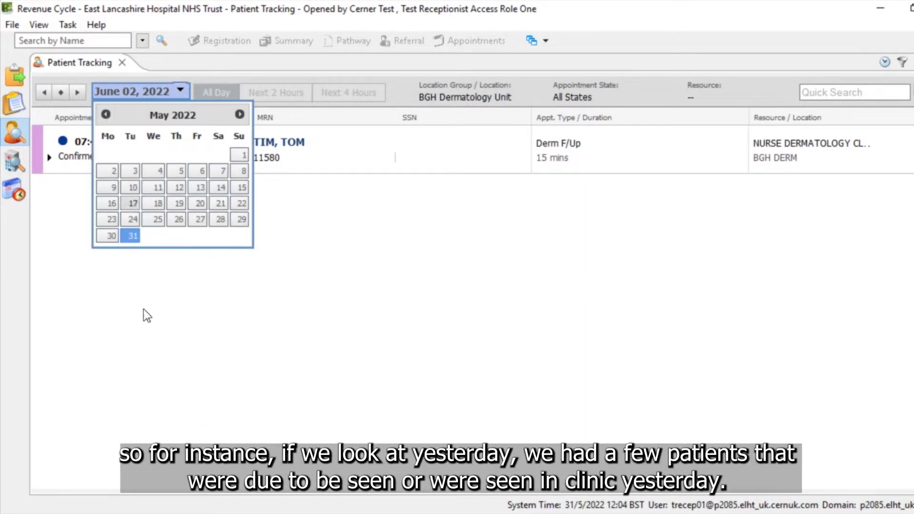
left_click(109, 236)
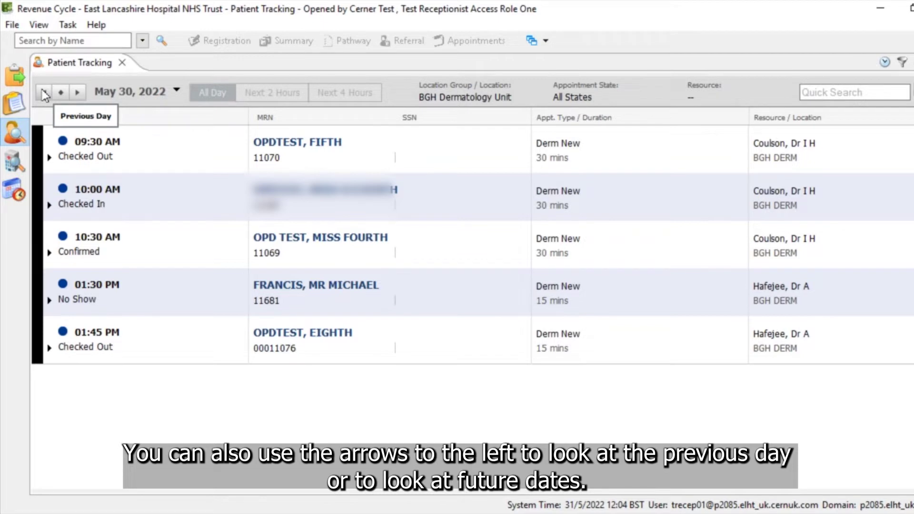
Advance to May 31, 2022 and view the appointments for the next 2 hours, the next 4 hours and all day
left_click(79, 91)
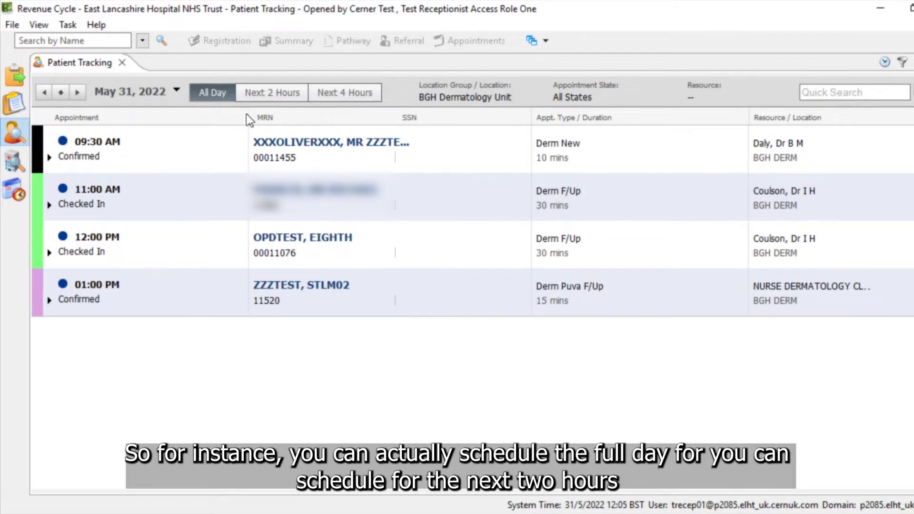
left_click(278, 93)
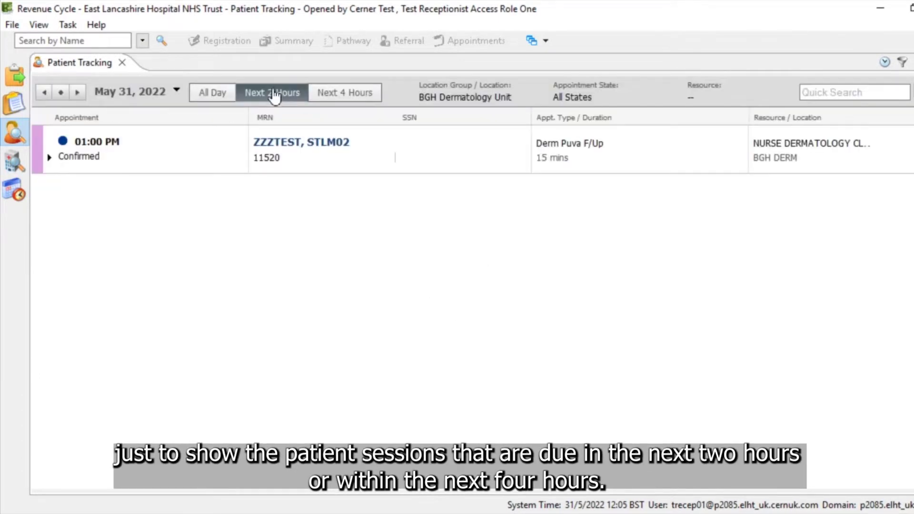
left_click(345, 95)
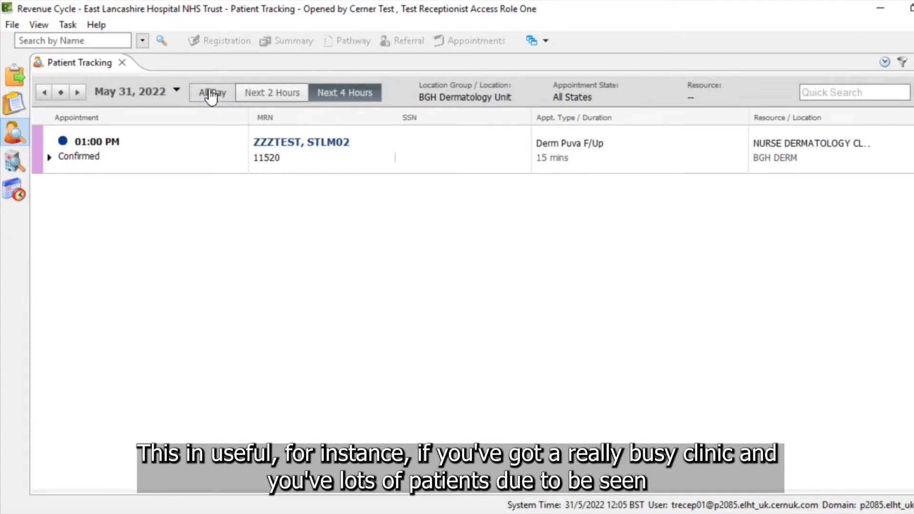
left_click(211, 93)
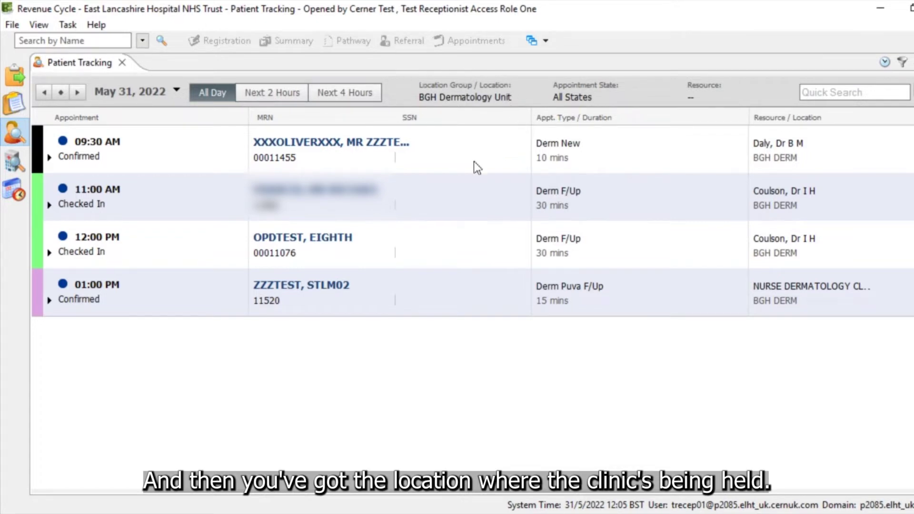
left_click(811, 92)
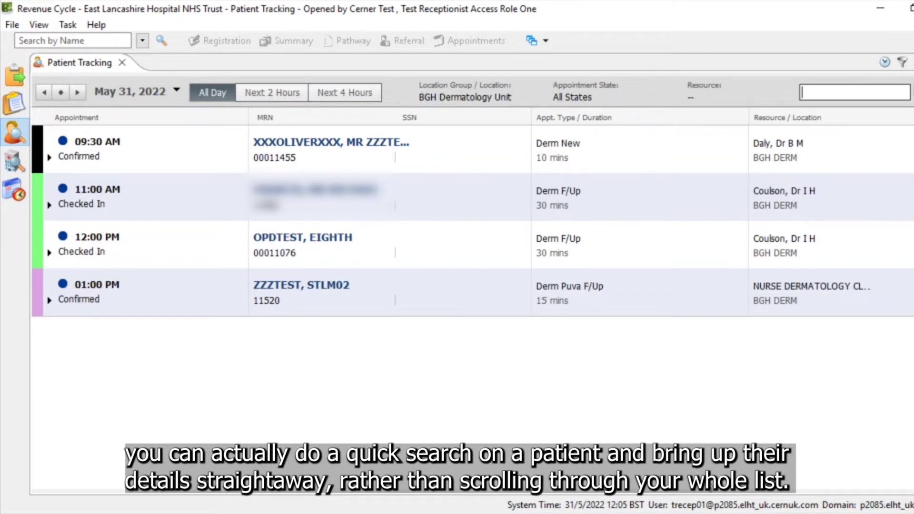
left_click(43, 41)
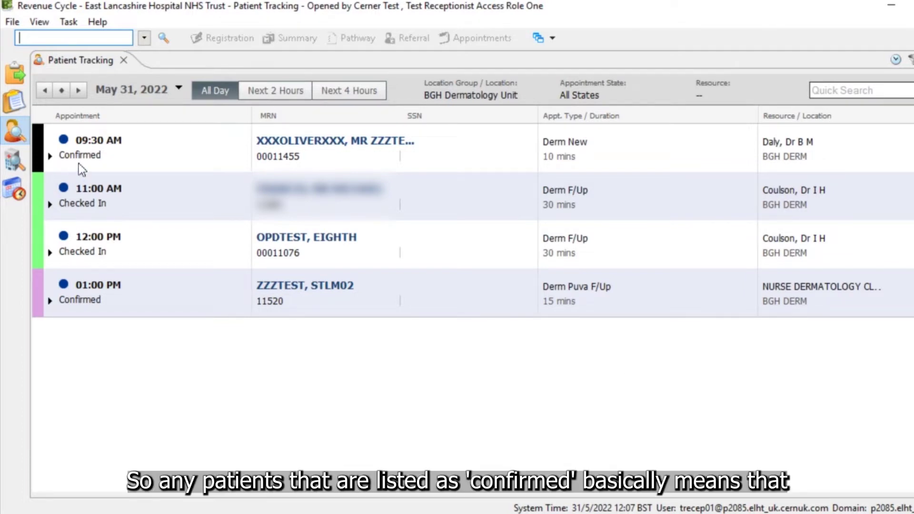
left_click(67, 157)
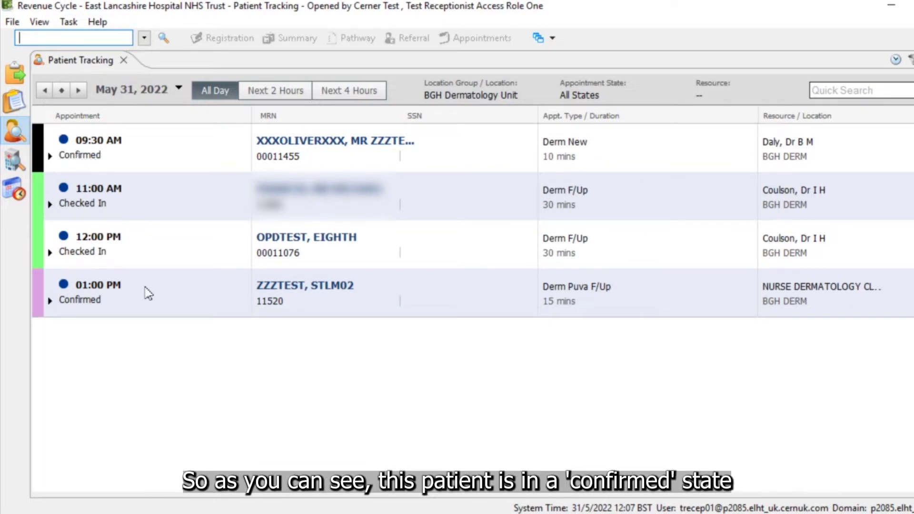
Check in the confirmed 01:00 PM Derm Puva F/Up appointment and continue to modifying the patient's record
left_click(70, 302)
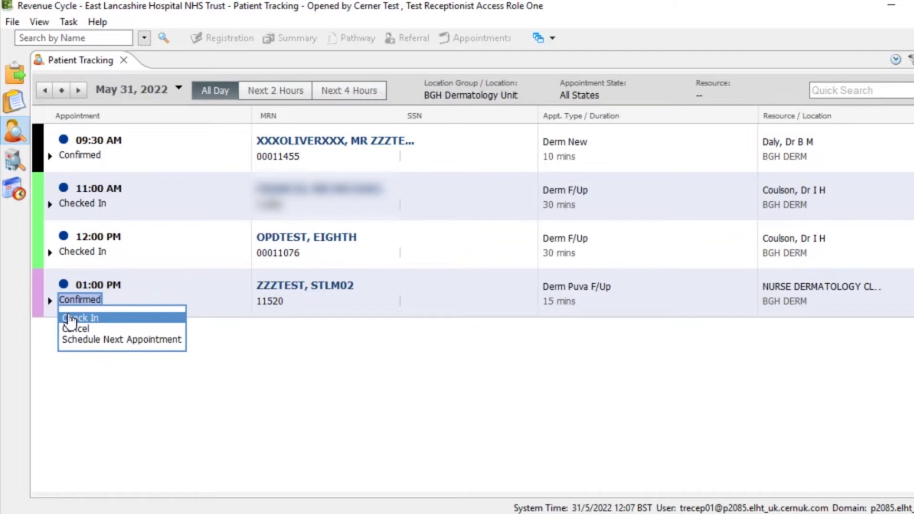
left_click(70, 318)
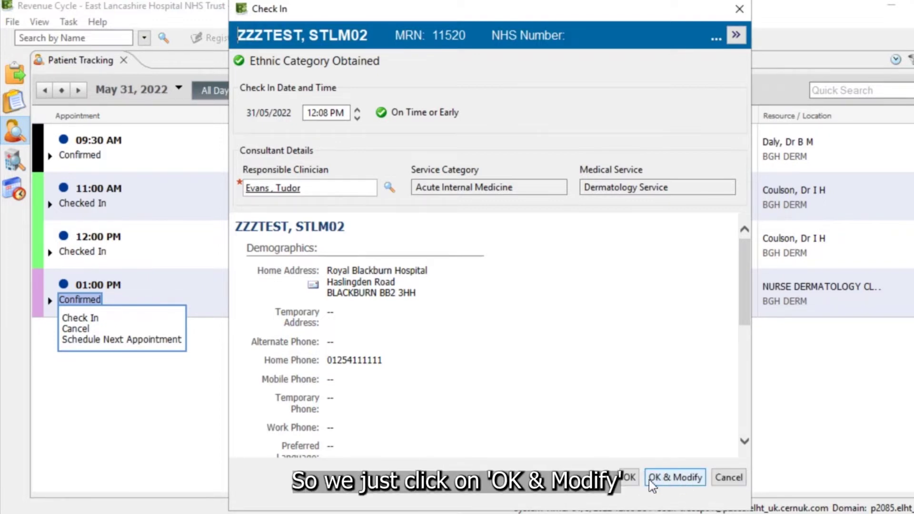
left_click(676, 478)
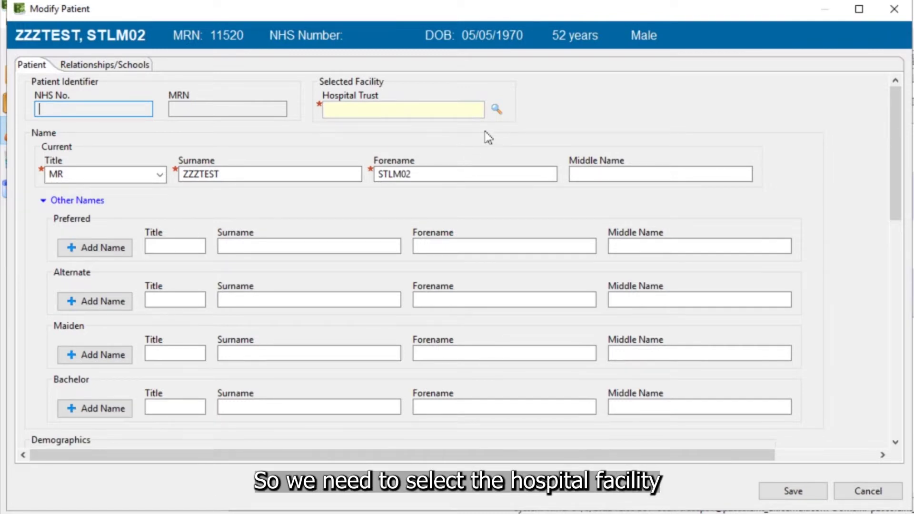
Set the patient's Hospital Trust facility to Burnley General Teaching Hospital
left_click(497, 108)
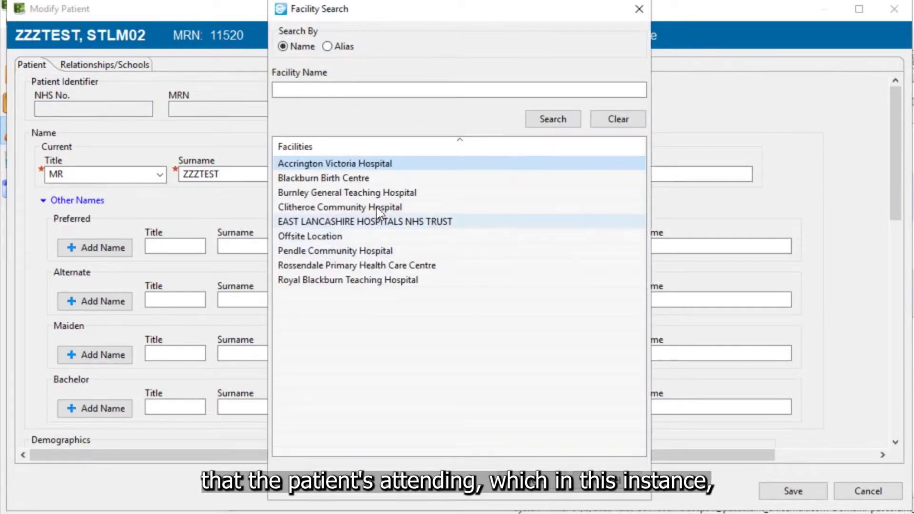
left_click(357, 191)
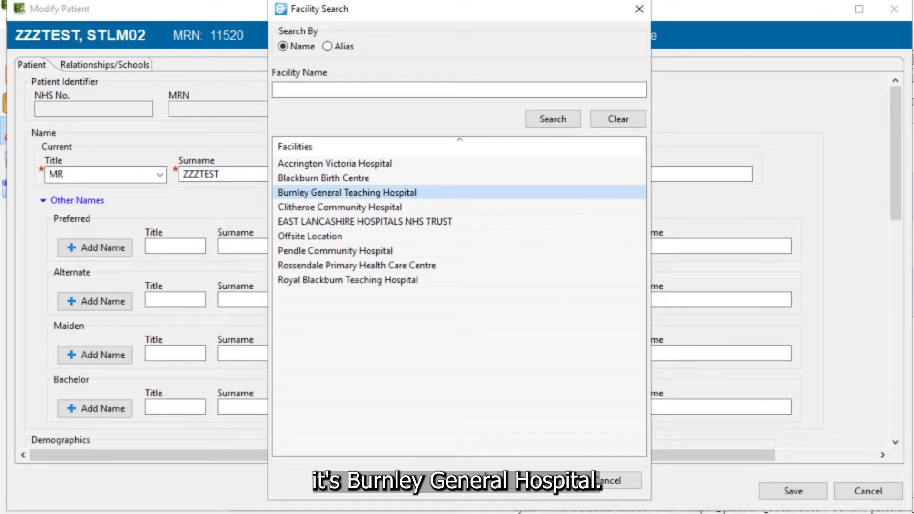
left_click(533, 480)
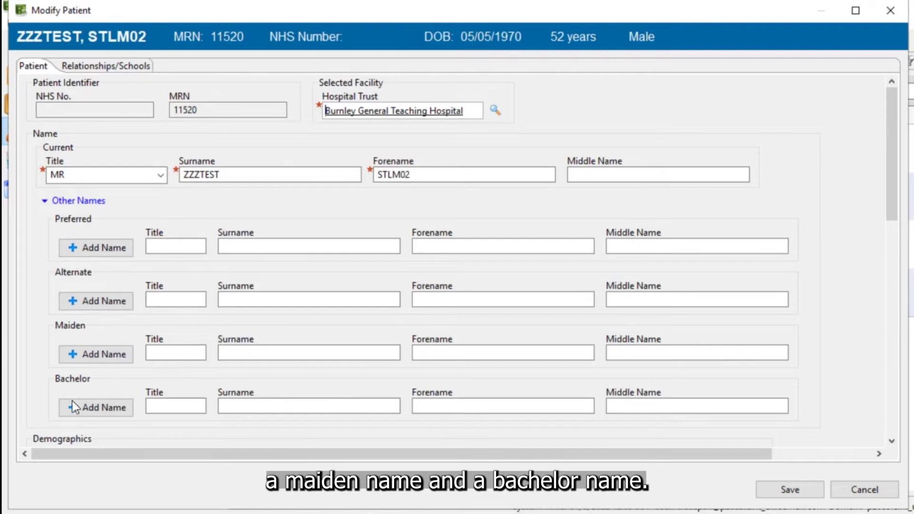
Review the Ethnic Category options in the patient's demographics without changing the selection
left_click_drag(893, 210, 900, 325)
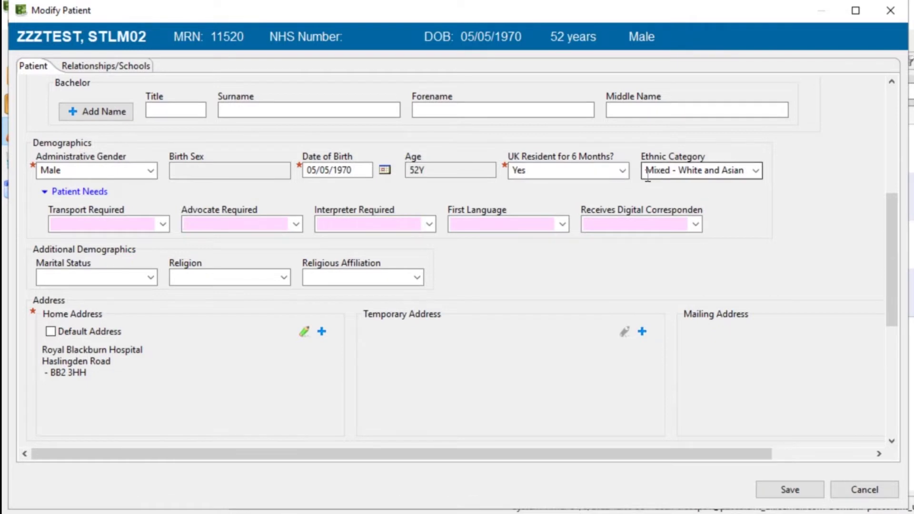
left_click(756, 173)
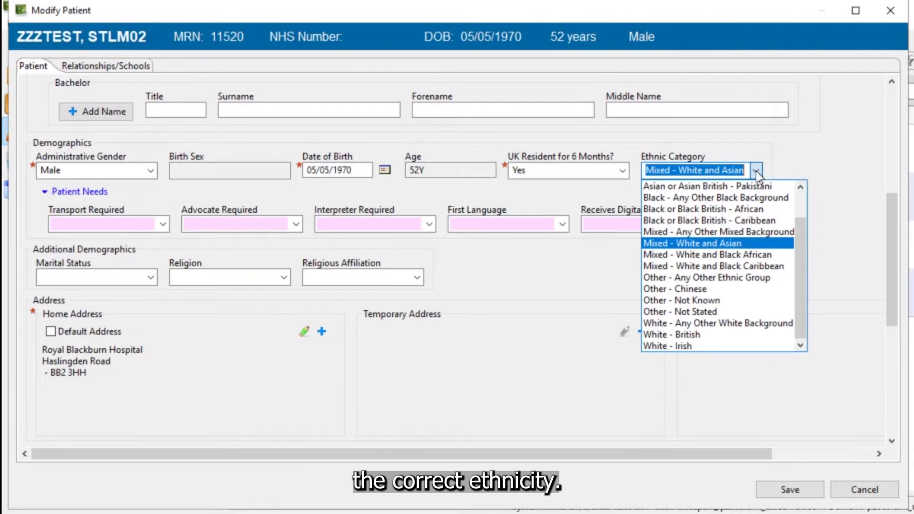
left_click(757, 173)
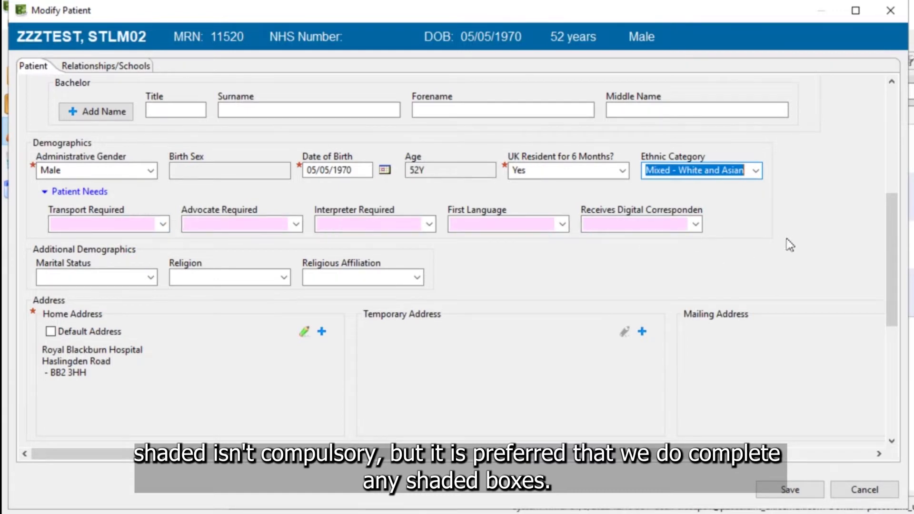
Set Transport Required to Yes in the patient needs and view the Advocate Required options
left_click(163, 225)
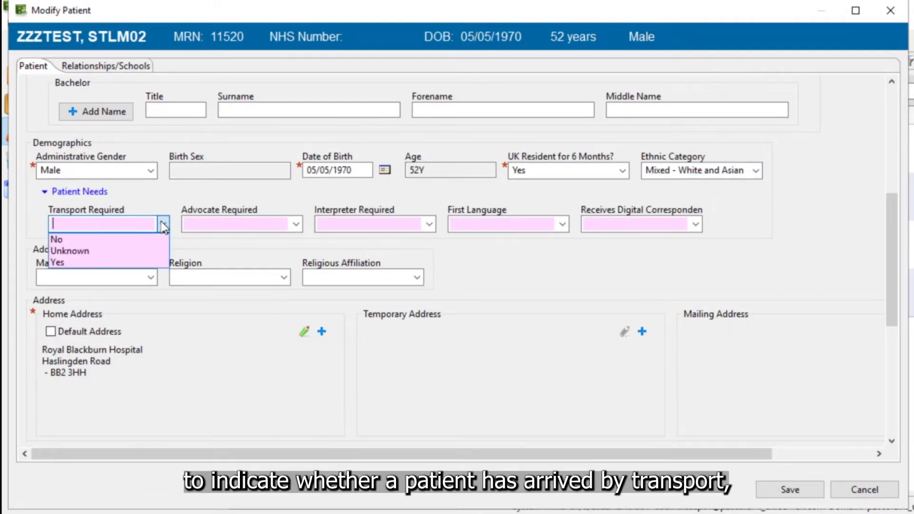
left_click(107, 261)
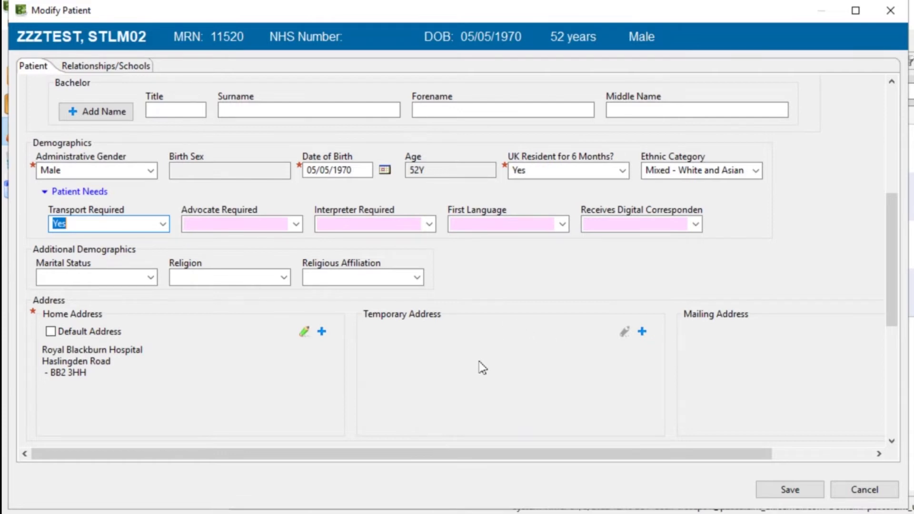
left_click(297, 224)
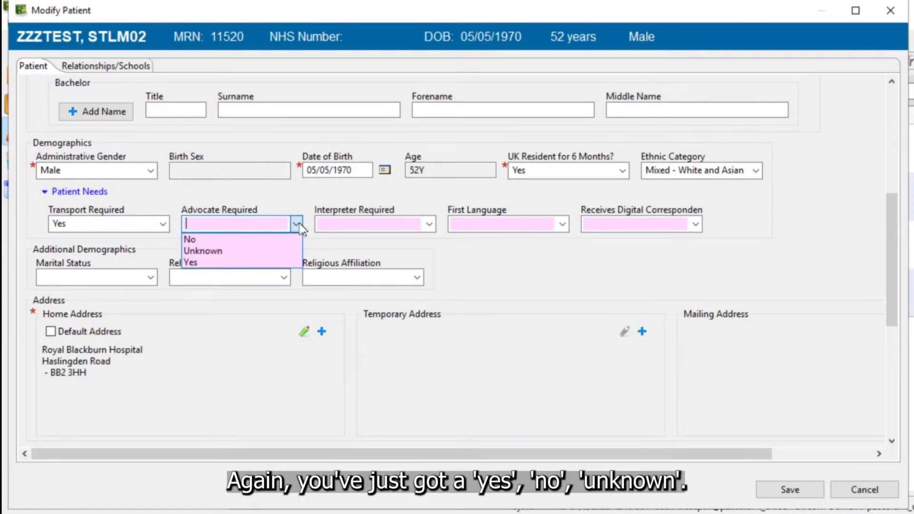
left_click(297, 224)
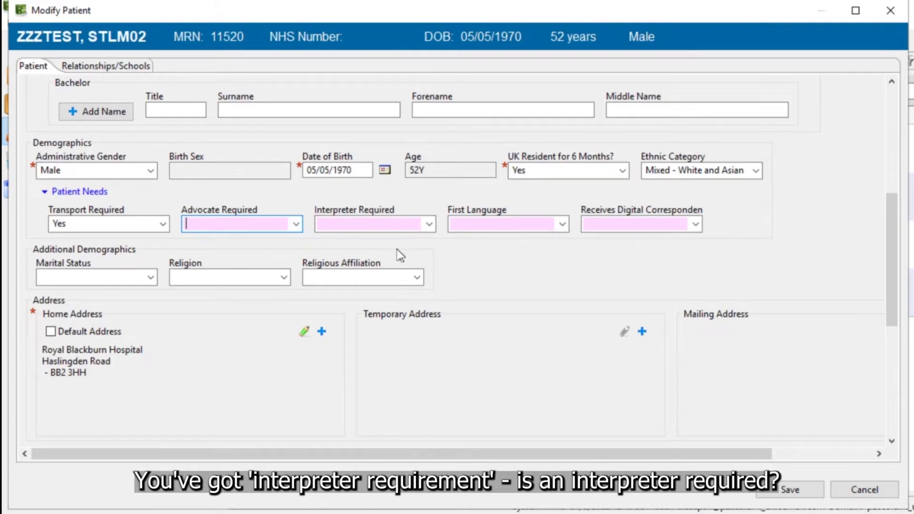
Set Interpreter Required to Yes and view the First Language options without choosing one
left_click(429, 224)
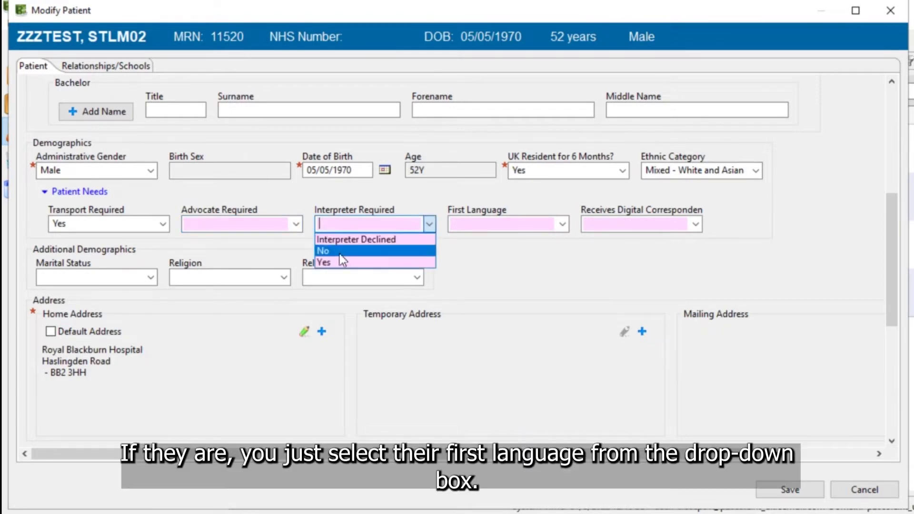
left_click(326, 263)
left_click(562, 224)
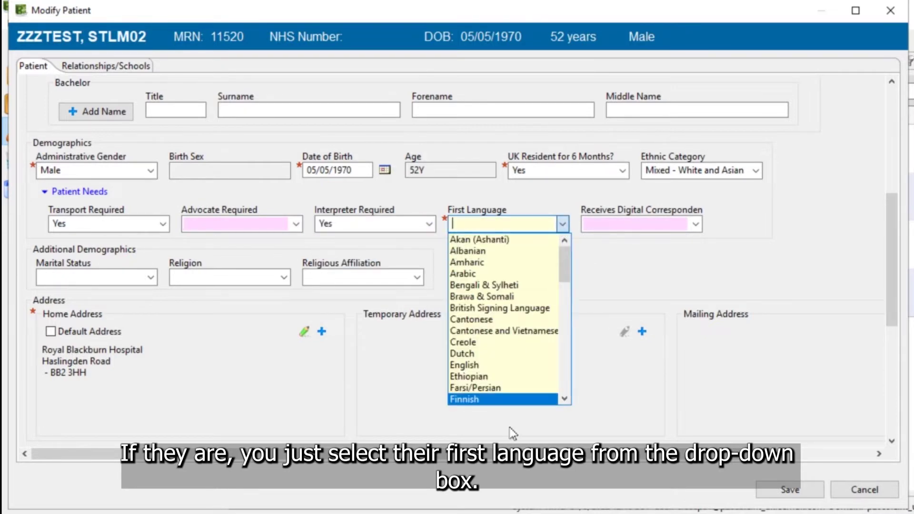
left_click(622, 289)
Set Interpreter Required to No and receiving digital correspondence to Yes in the patient needs
left_click(430, 225)
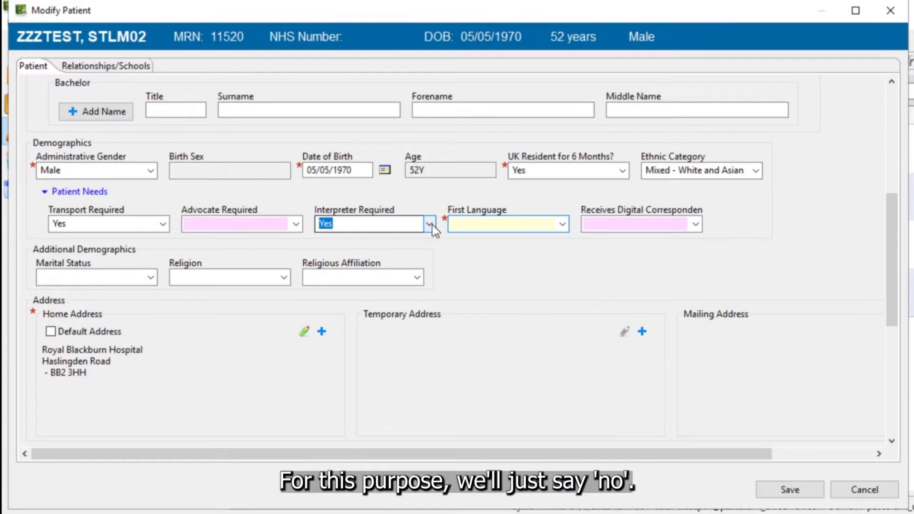
left_click(345, 252)
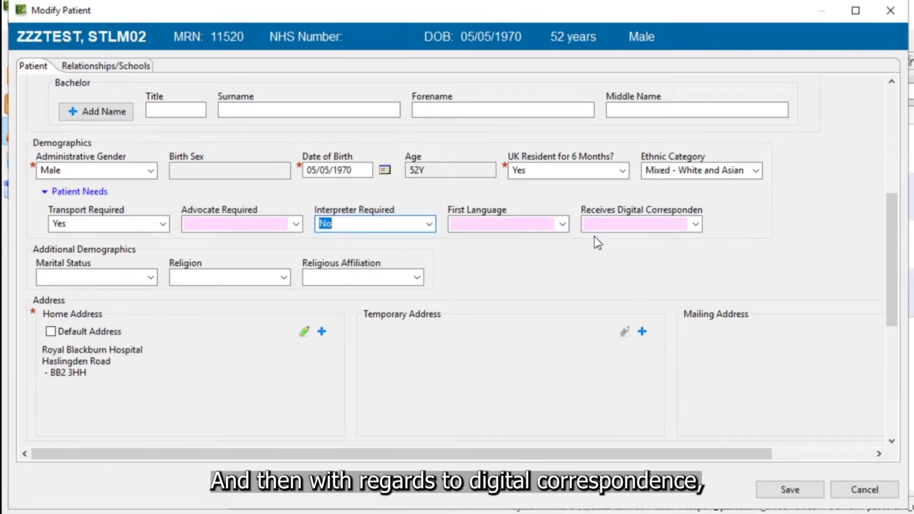
left_click(697, 223)
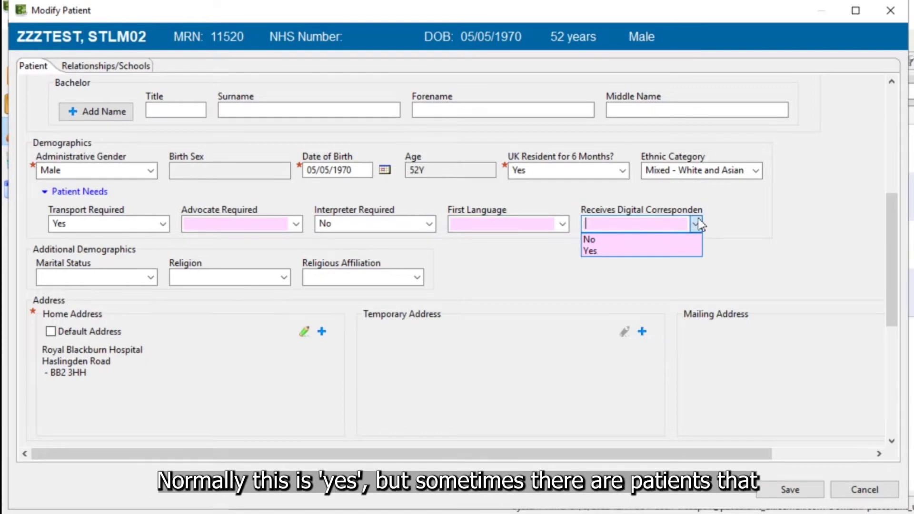
left_click(591, 250)
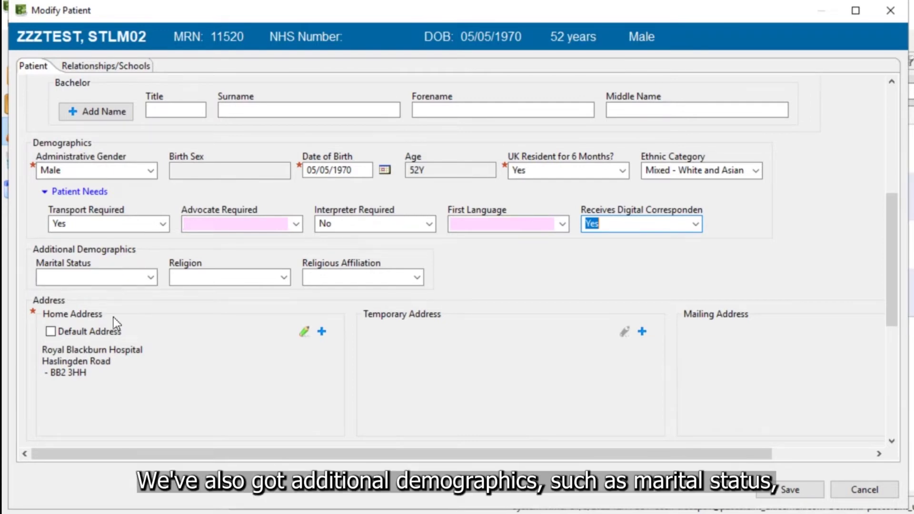
View the Marital Status options without choosing one, and set Religion to Christian with Religious Affiliation Church of England
left_click(152, 277)
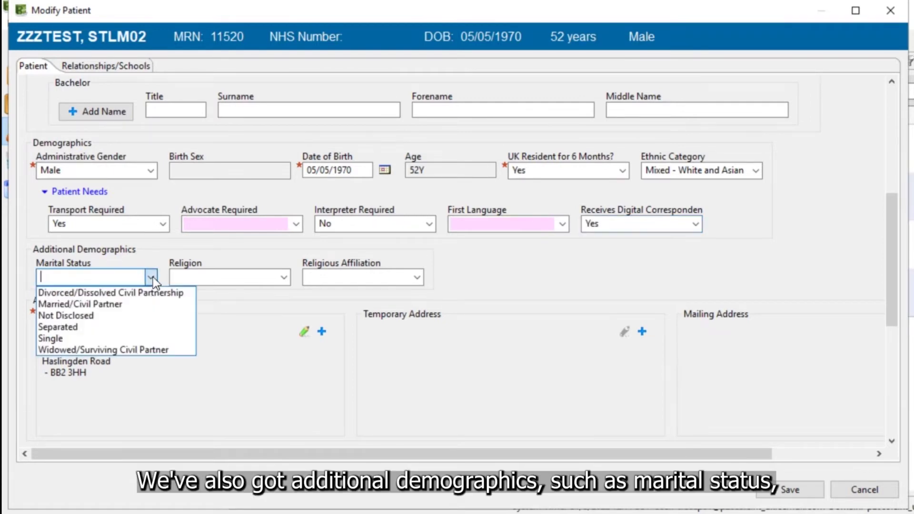
left_click(154, 277)
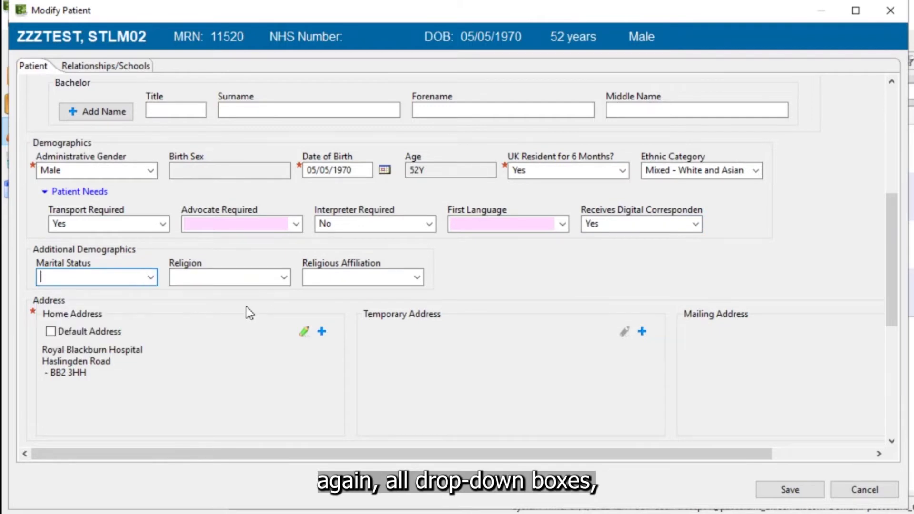
left_click(283, 278)
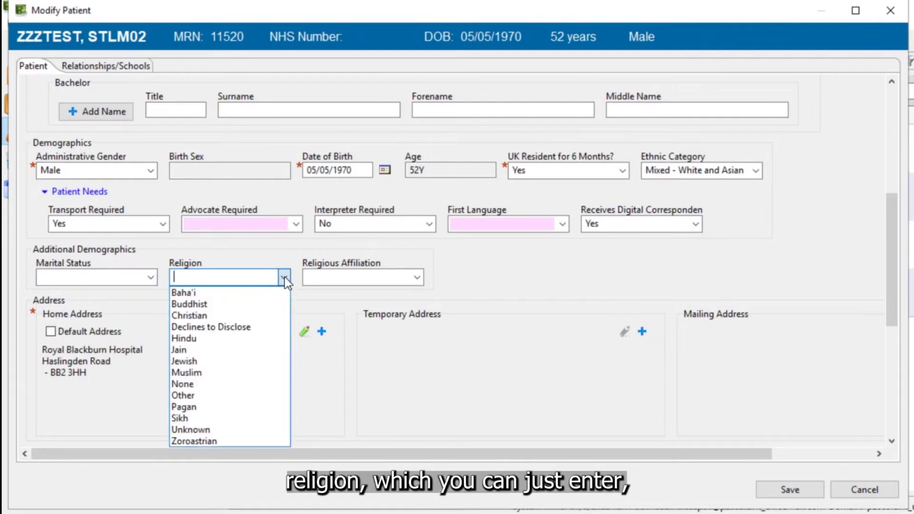
left_click(189, 315)
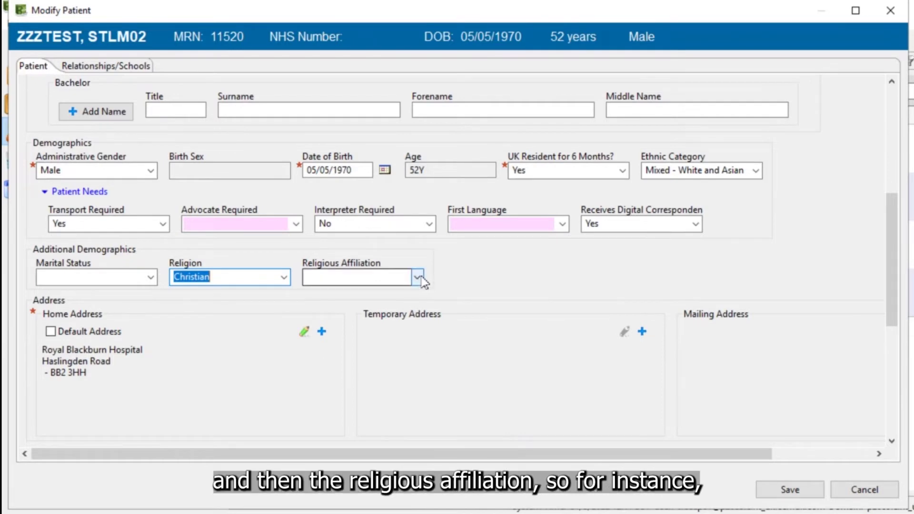
left_click(340, 277)
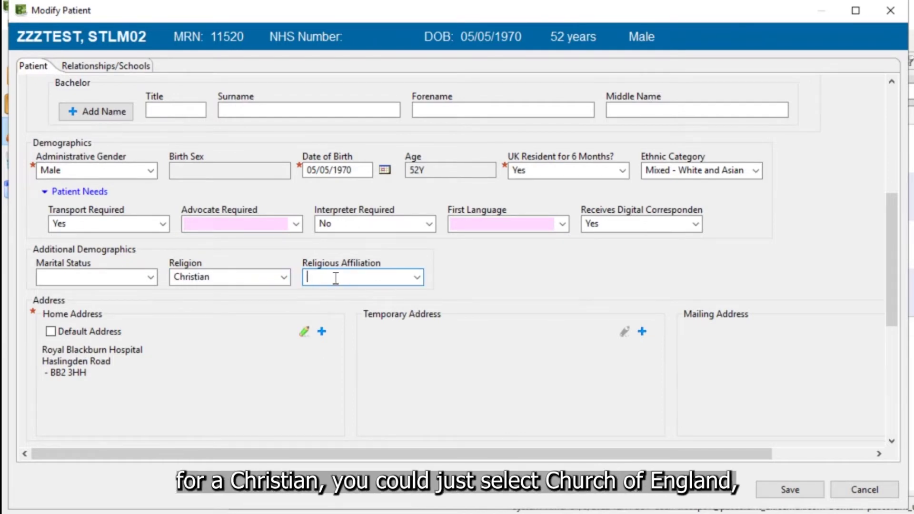
type("Church ")
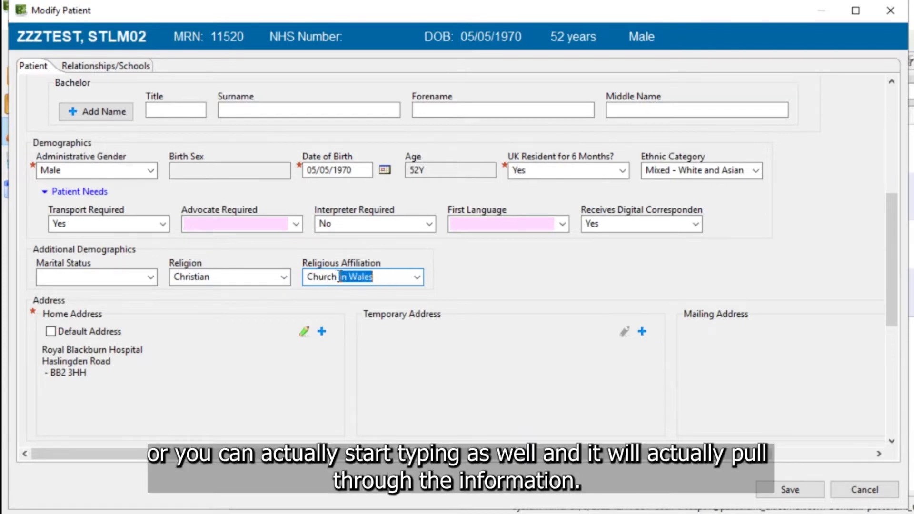
type("of England")
left_click(405, 278)
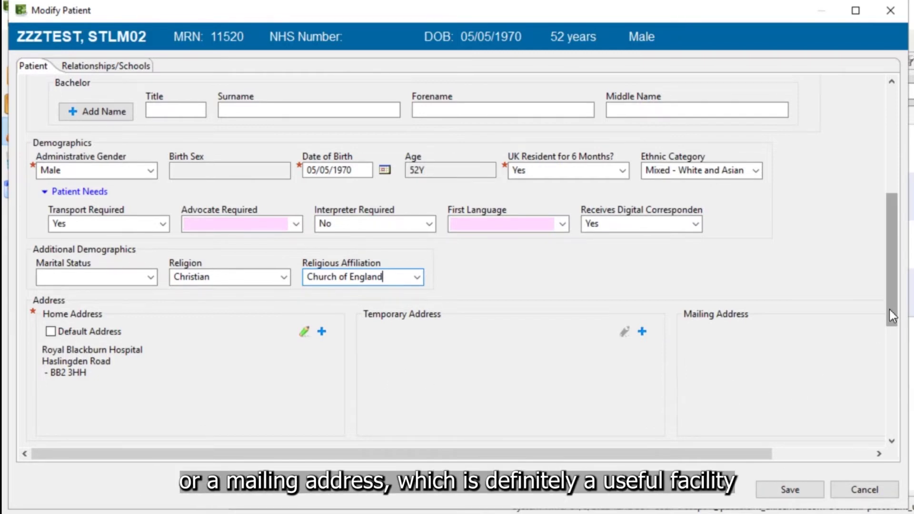
Clear the patient's home phone number in the contact information
left_click_drag(892, 318, 895, 333)
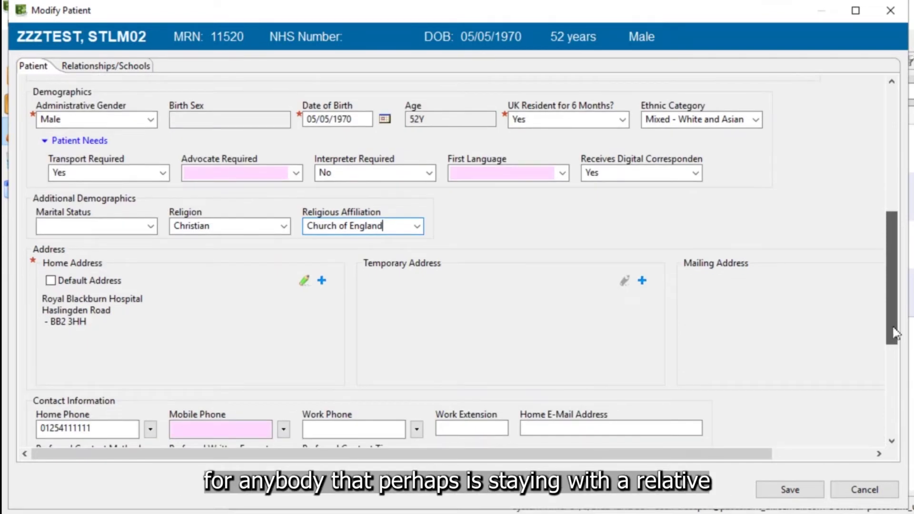
left_click_drag(894, 332, 894, 359)
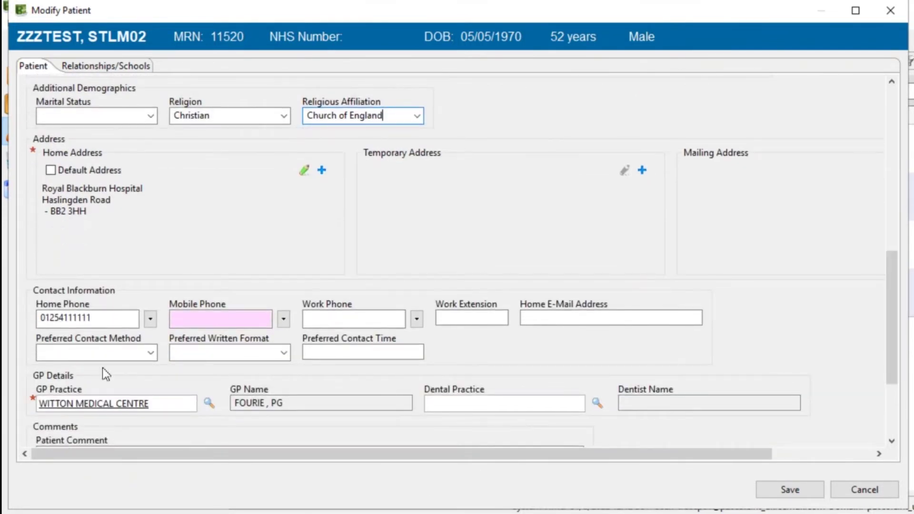
left_click(104, 317)
left_click_drag(105, 318, 40, 317)
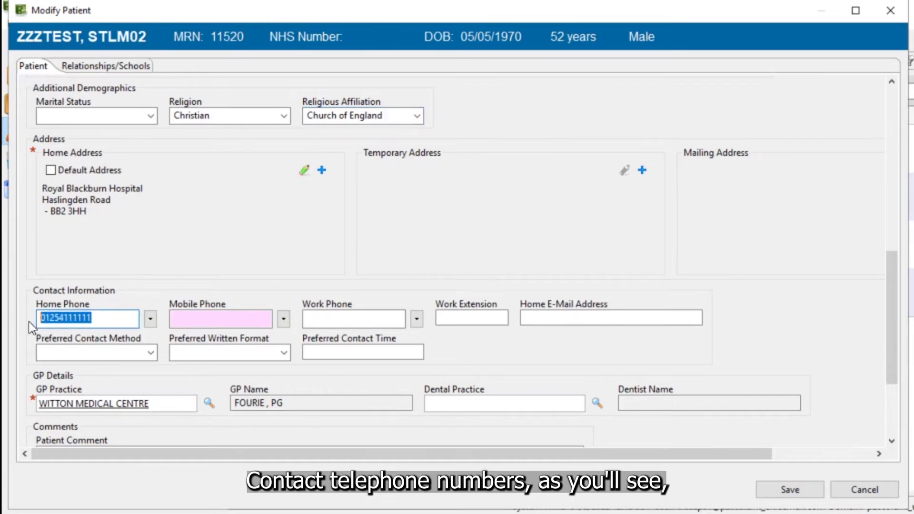
key("BackSpace")
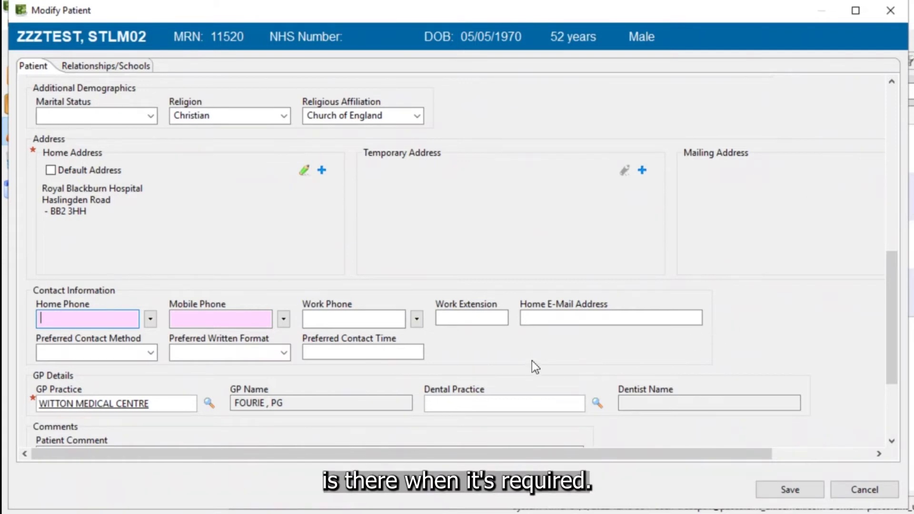
View the Preferred Contact Method options without choosing one, and set the Preferred Written Format to Large Print
left_click(151, 353)
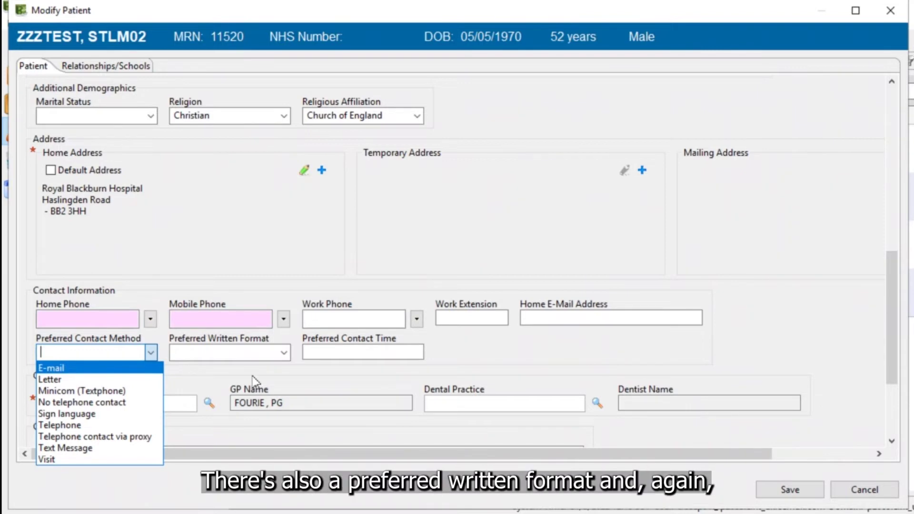
left_click(285, 351)
left_click(286, 352)
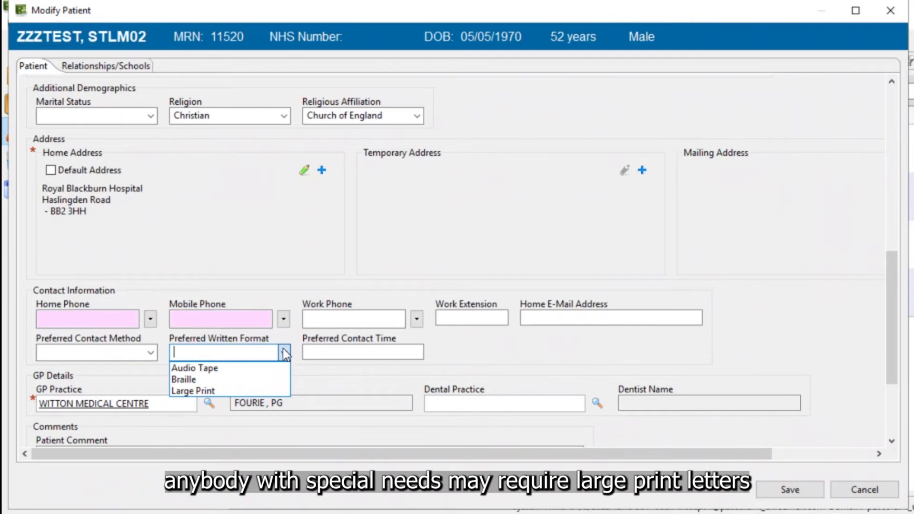
left_click(201, 391)
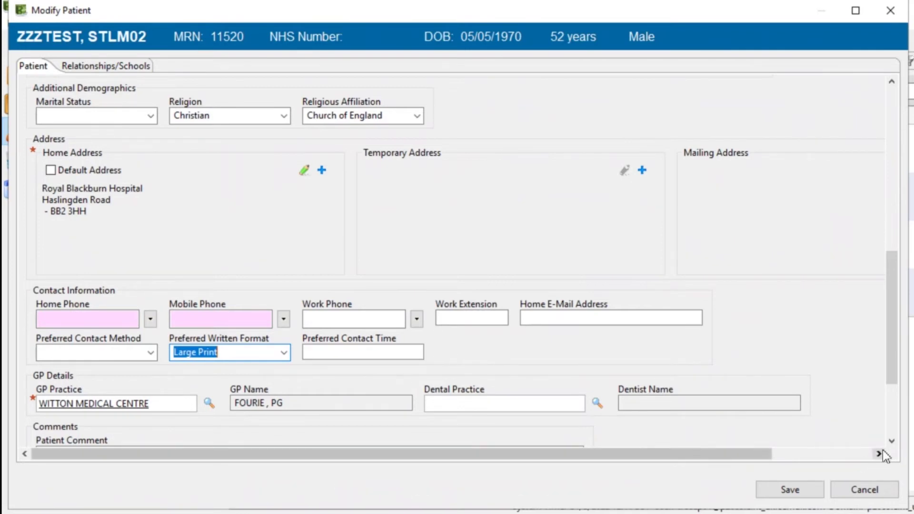
Open the GP practice search and look up organizations whose name starts with "peelhouse"
left_click(892, 439)
scroll(893, 441, "down", 5)
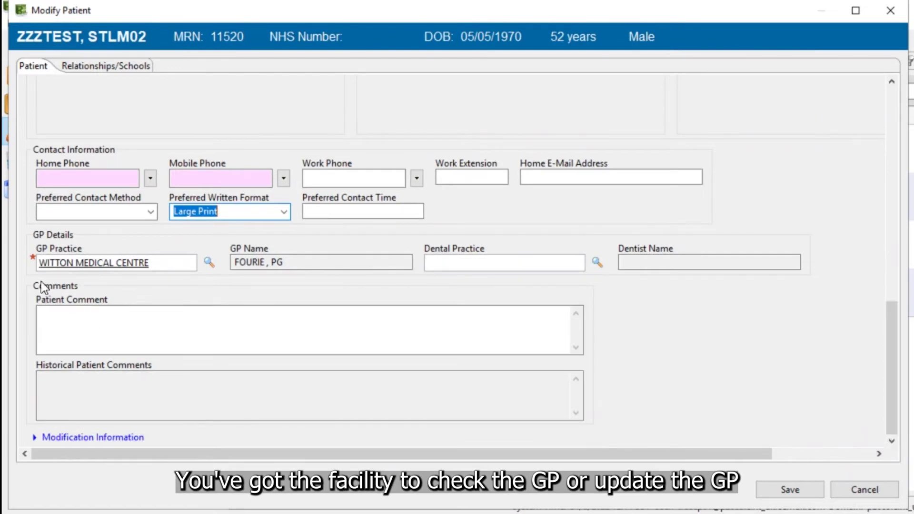
left_click(209, 262)
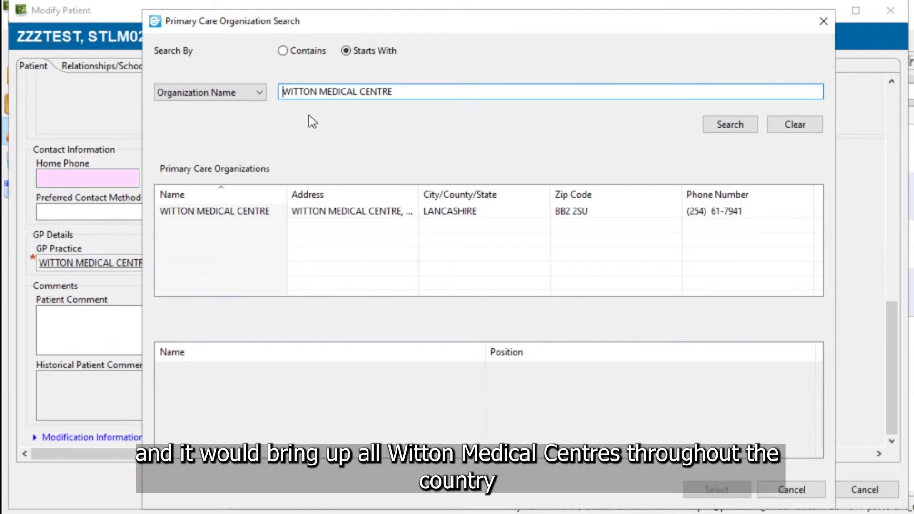
left_click(283, 51)
left_click(346, 51)
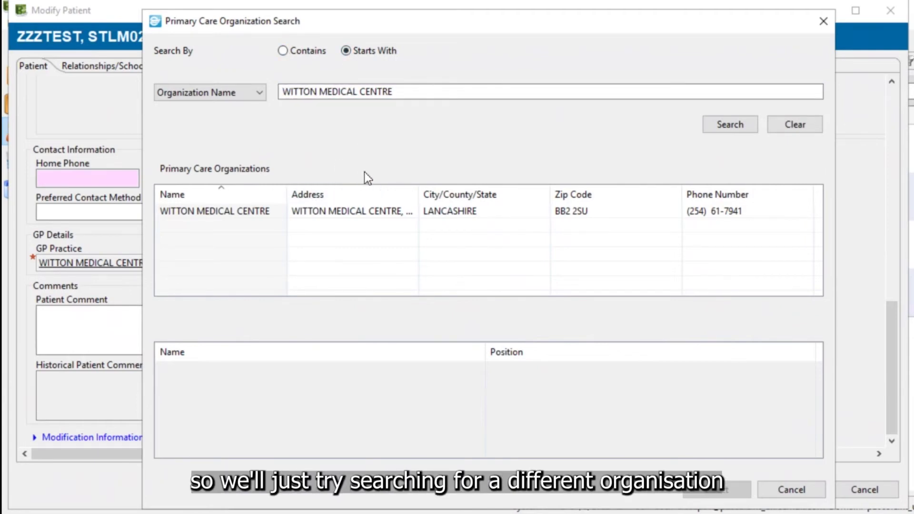
left_click_drag(409, 90, 269, 86)
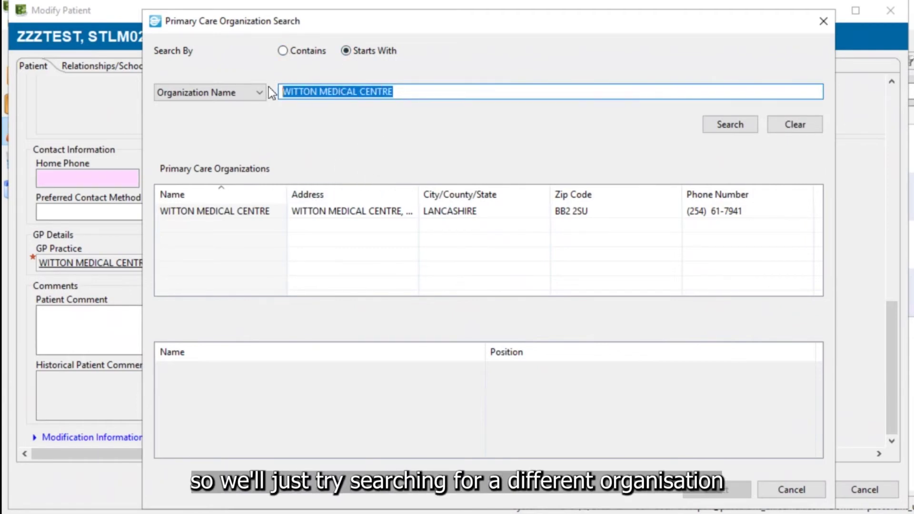
key("BackSpace")
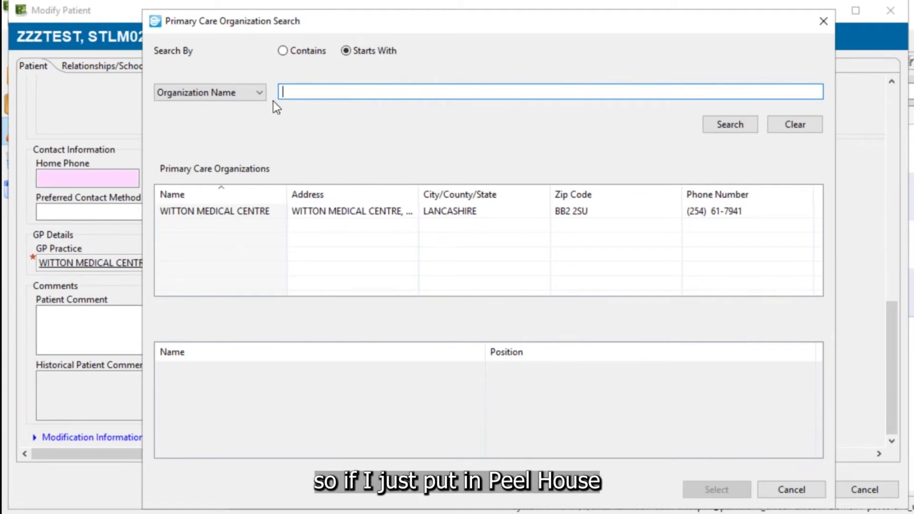
type("peelhouse")
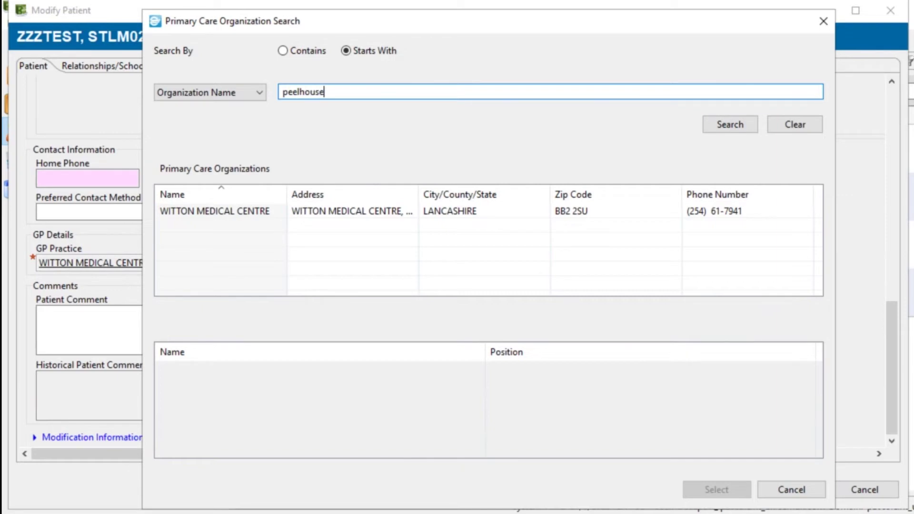
left_click(727, 122)
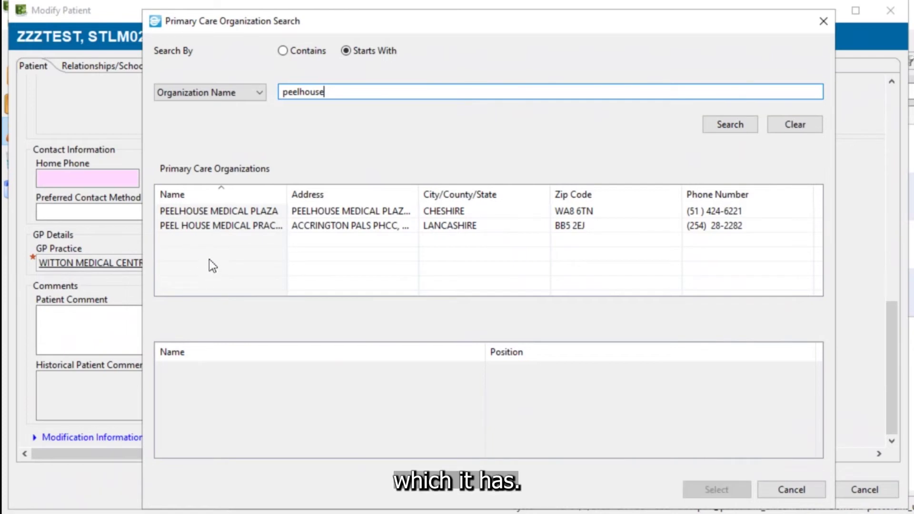
Choose the Lancashire Peel House Medical Practice with its second listed physician as the patient's GP
left_click(209, 226)
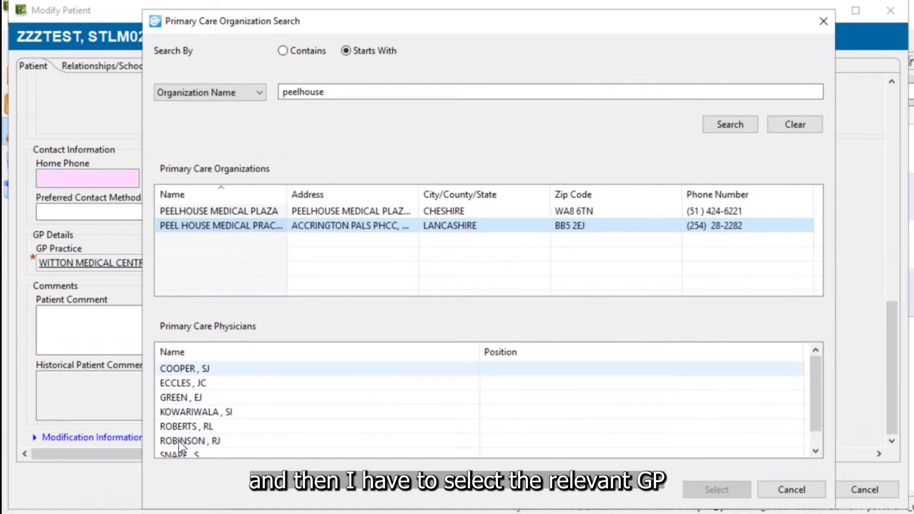
left_click(196, 386)
left_click(715, 490)
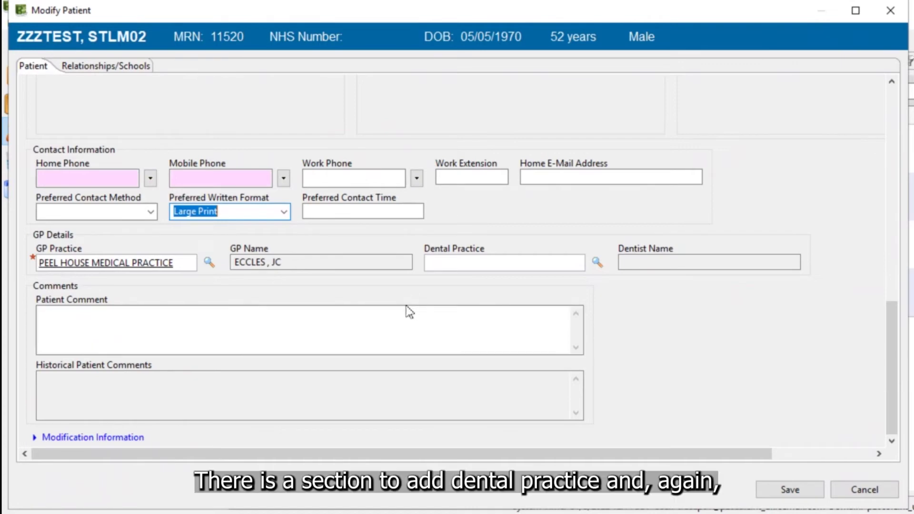
left_click(457, 262)
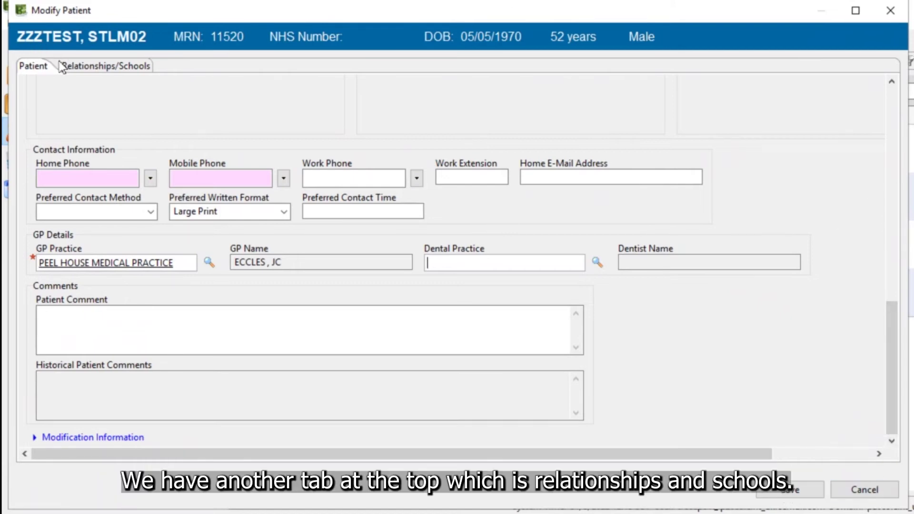
View the roles available for a new related person of the patient and cancel without adding one
left_click(105, 66)
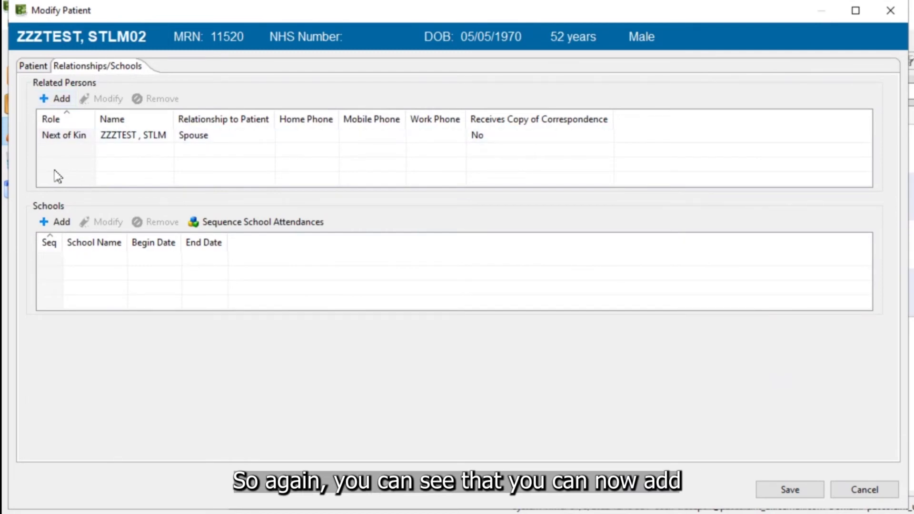
left_click(48, 98)
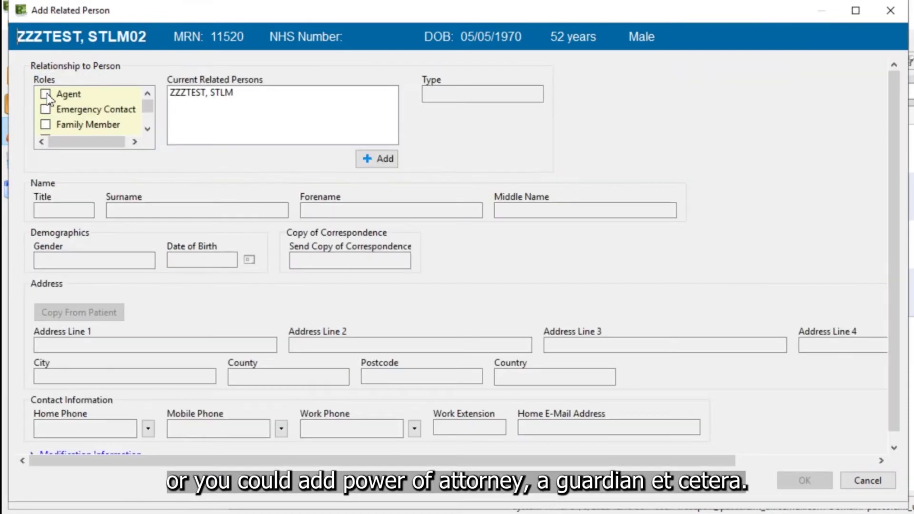
left_click(150, 120)
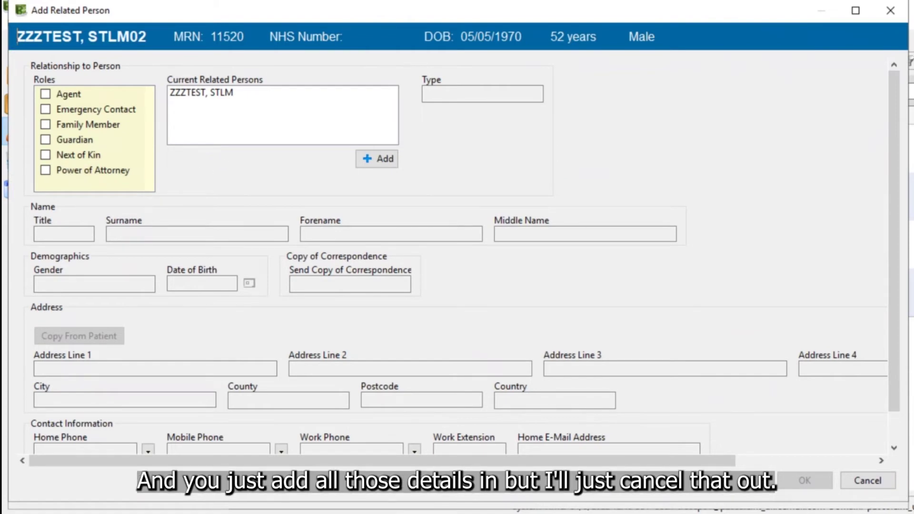
left_click(867, 481)
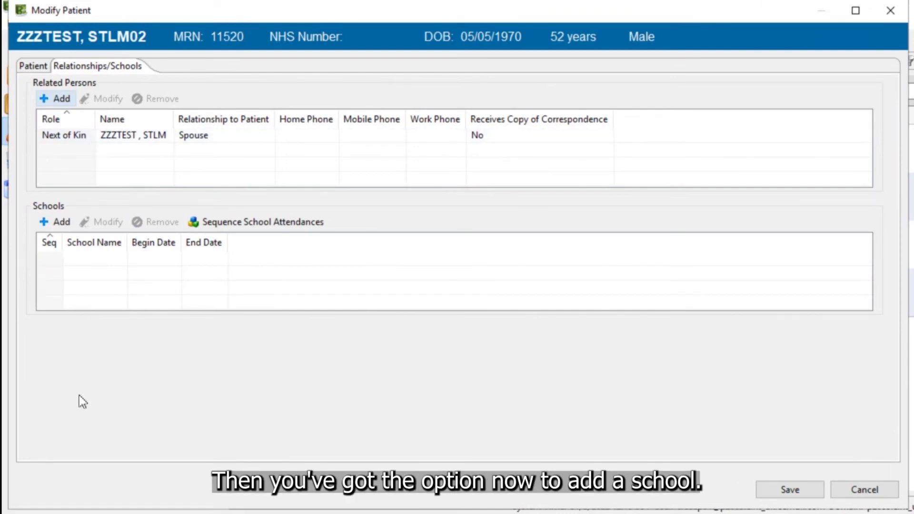
Find The Hollins in the organization search and add it as the patient's school with begin date 02/05/2022 and no end date
left_click(44, 220)
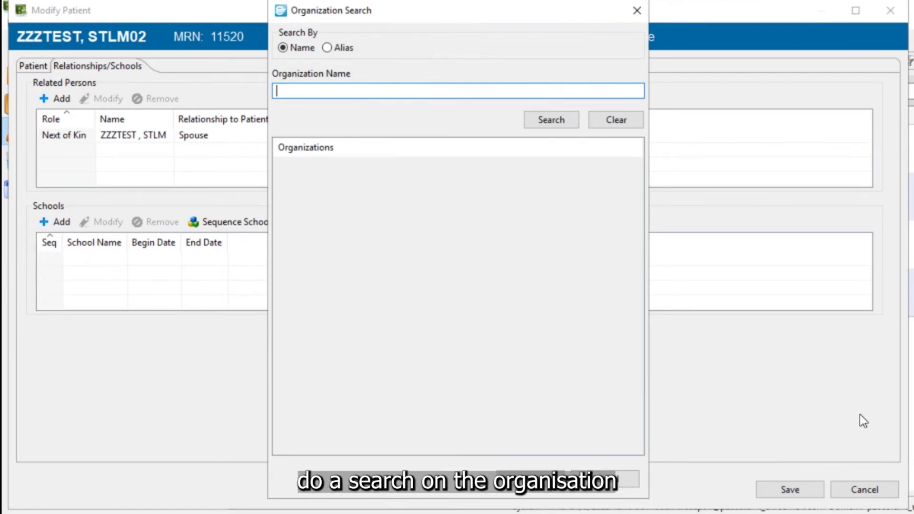
type("the ")
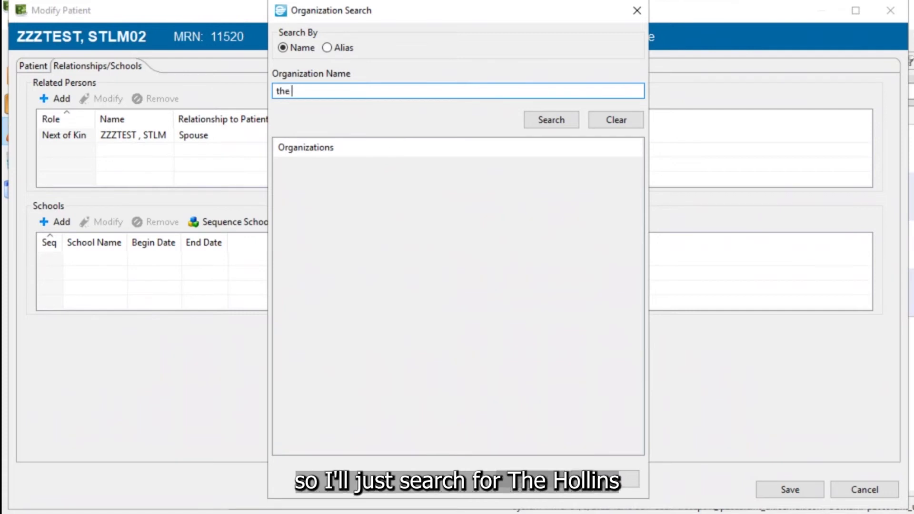
type("hollins")
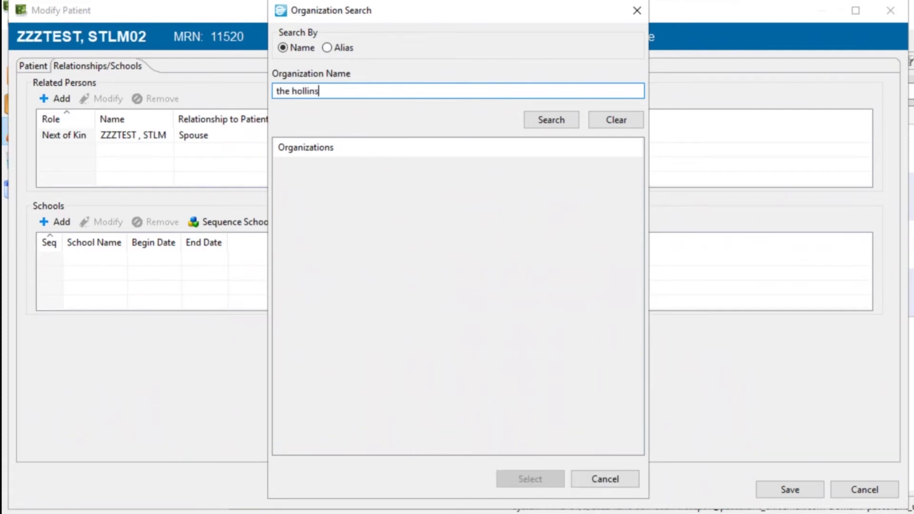
left_click(552, 119)
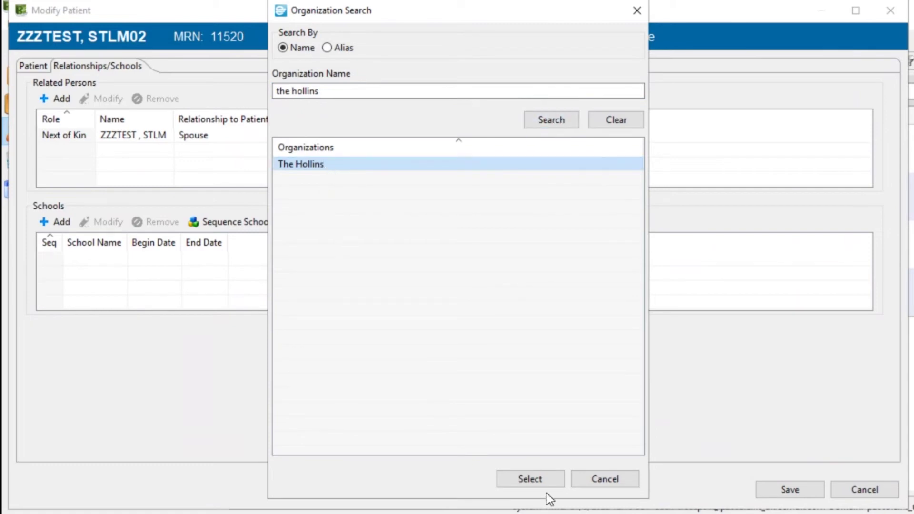
left_click(527, 477)
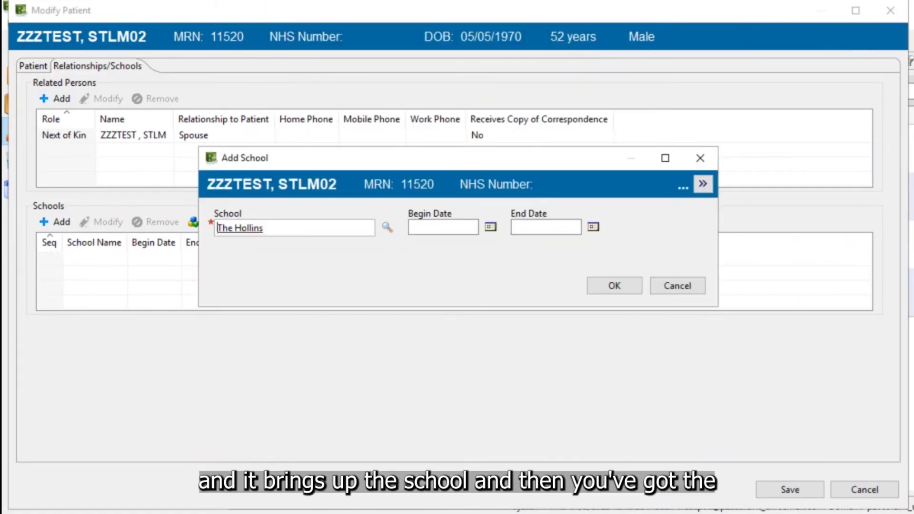
left_click(490, 226)
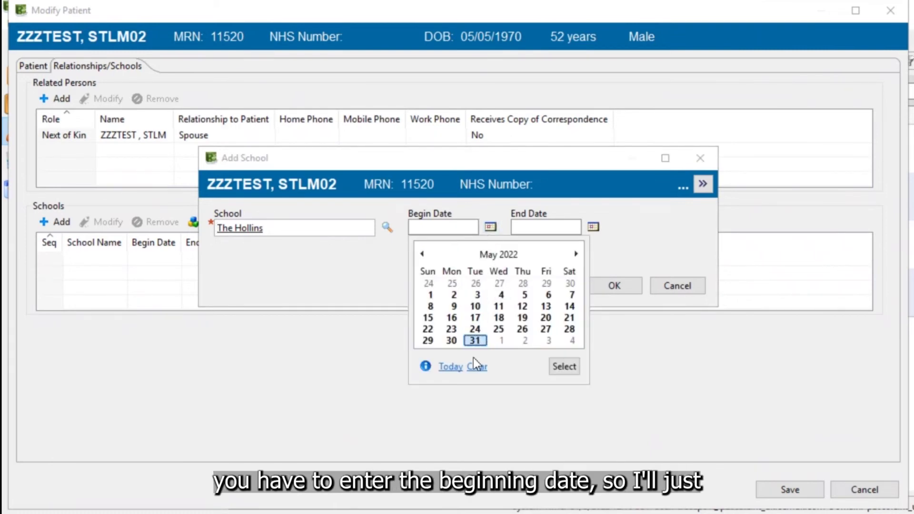
left_click(454, 294)
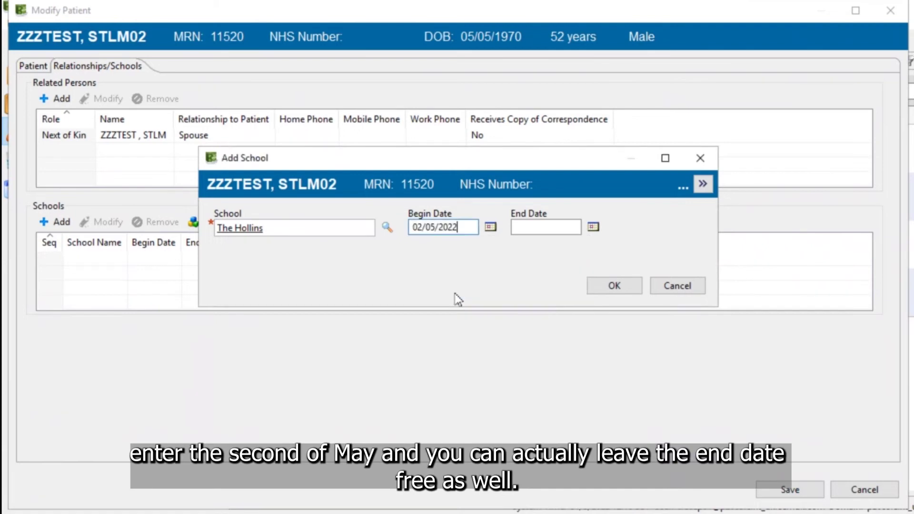
left_click(614, 286)
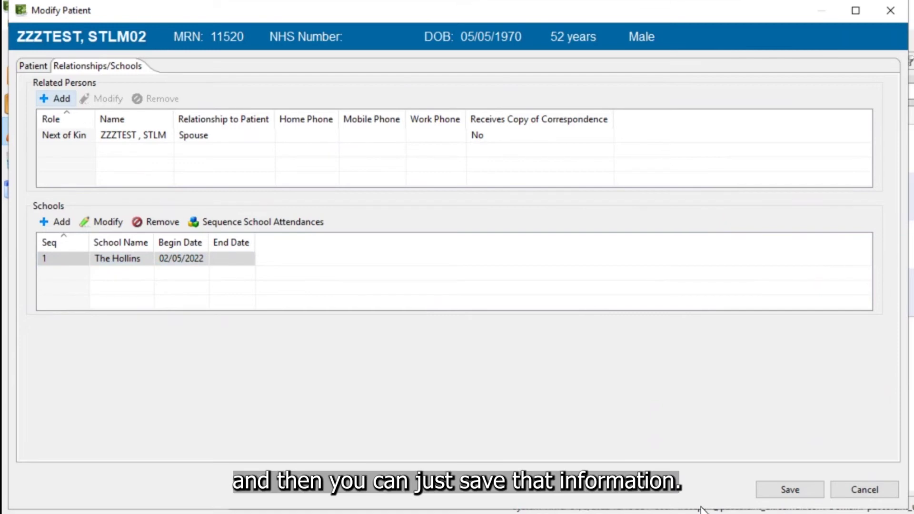
Try to save the patient record and answer that the patient has a phone number
left_click(791, 492)
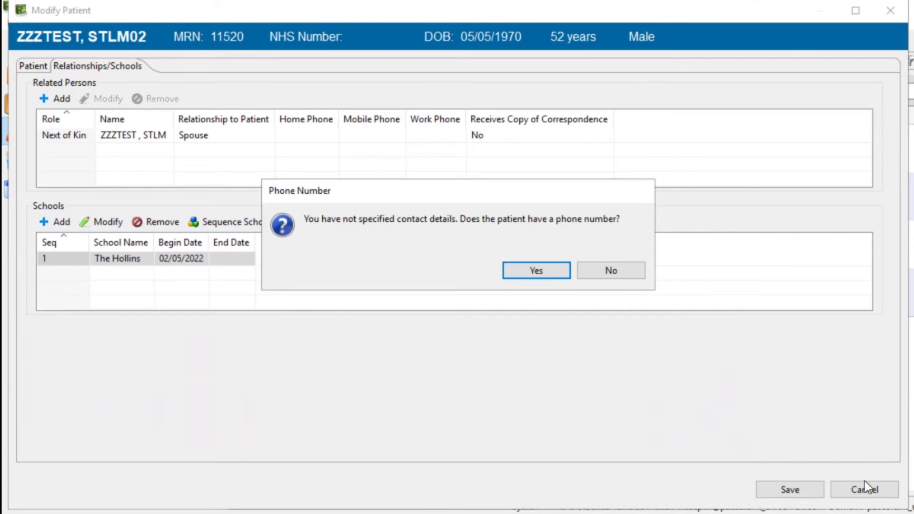
left_click(545, 270)
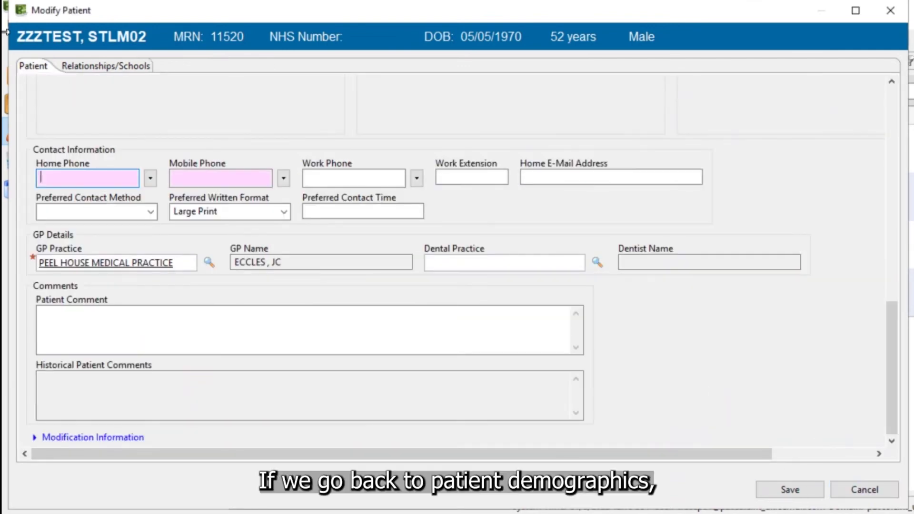
left_click(33, 62)
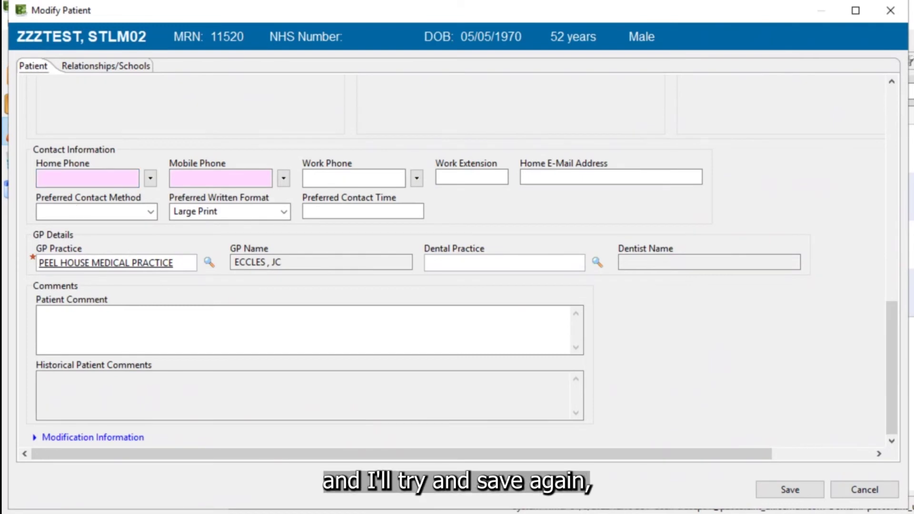
left_click(792, 491)
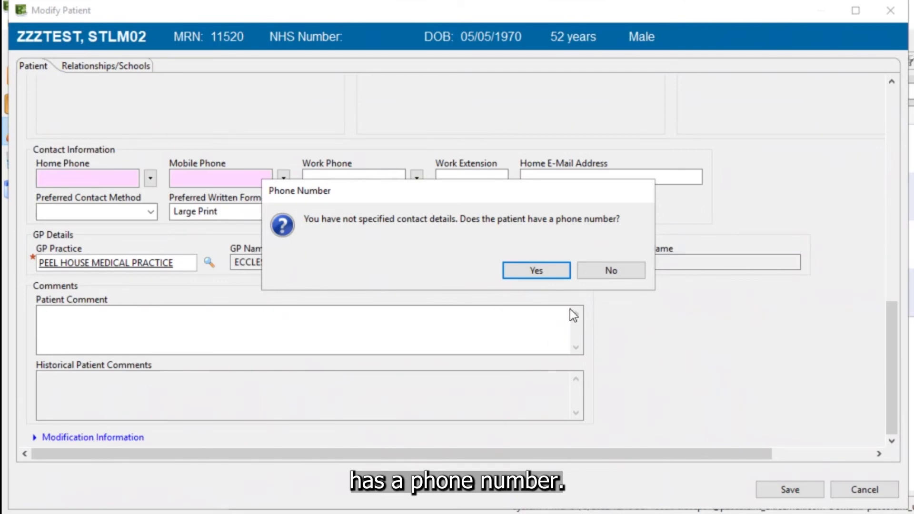
left_click(537, 271)
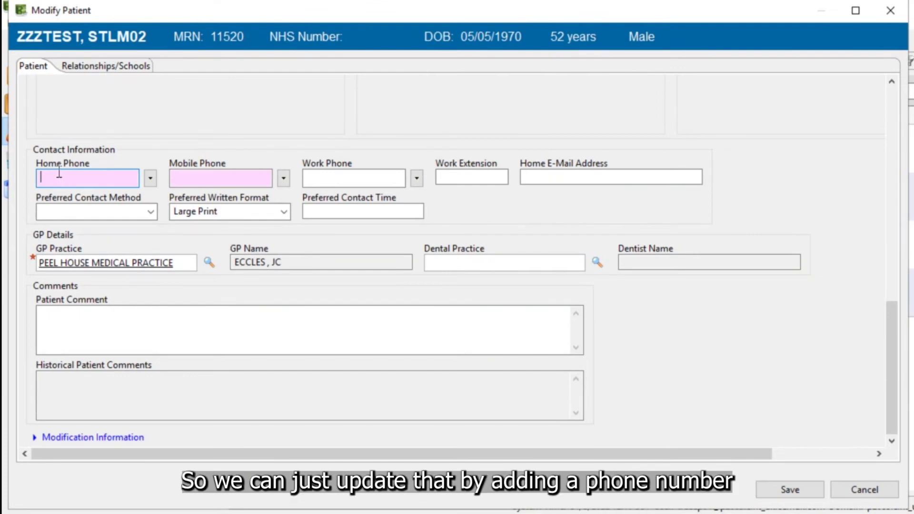
Enter the patient's home and mobile phone numbers and save the patient record
type("0125")
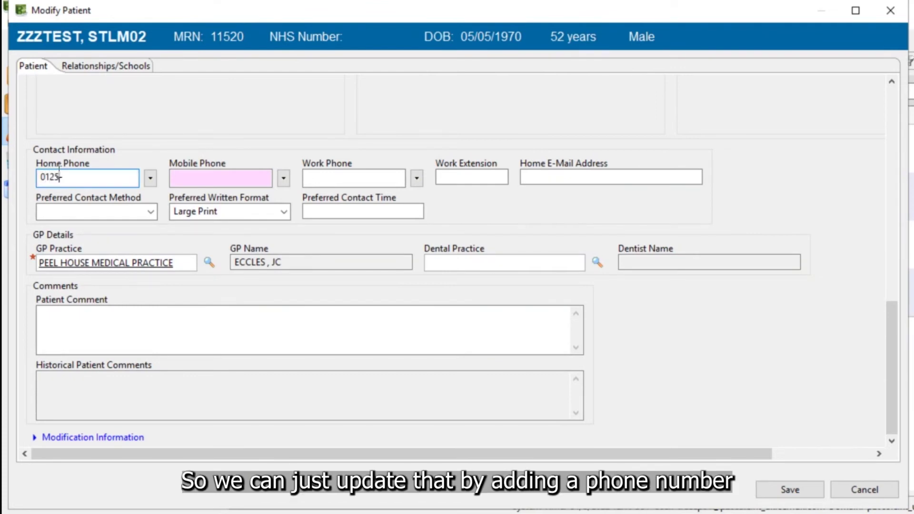
type("4111111")
key("Tab")
key("Tab")
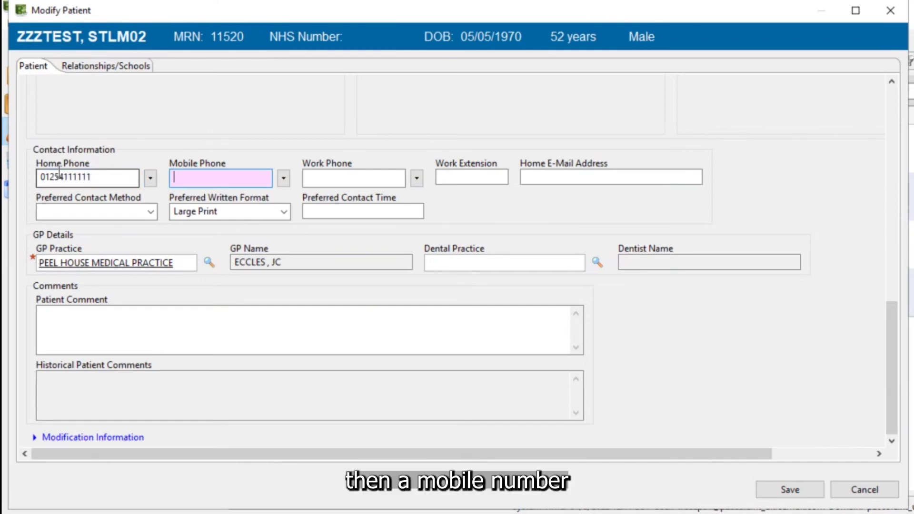
type("08")
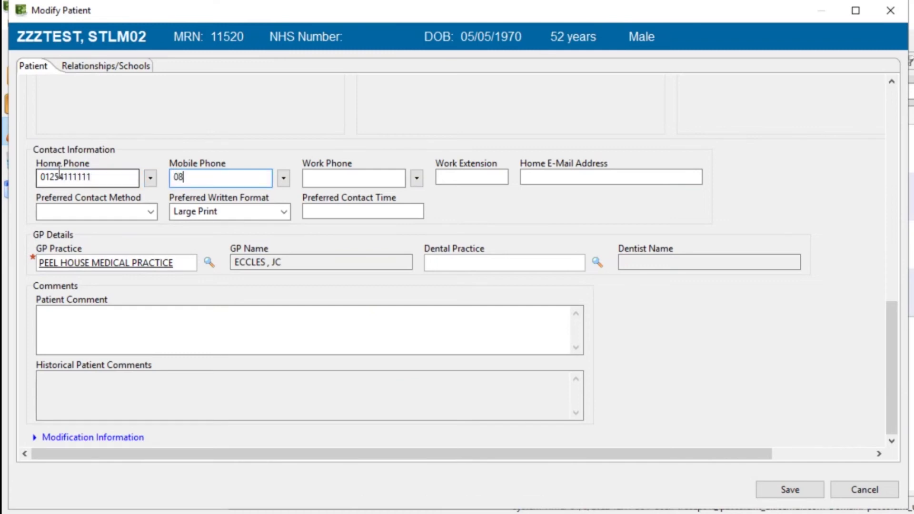
key("BackSpace")
type("7111111111")
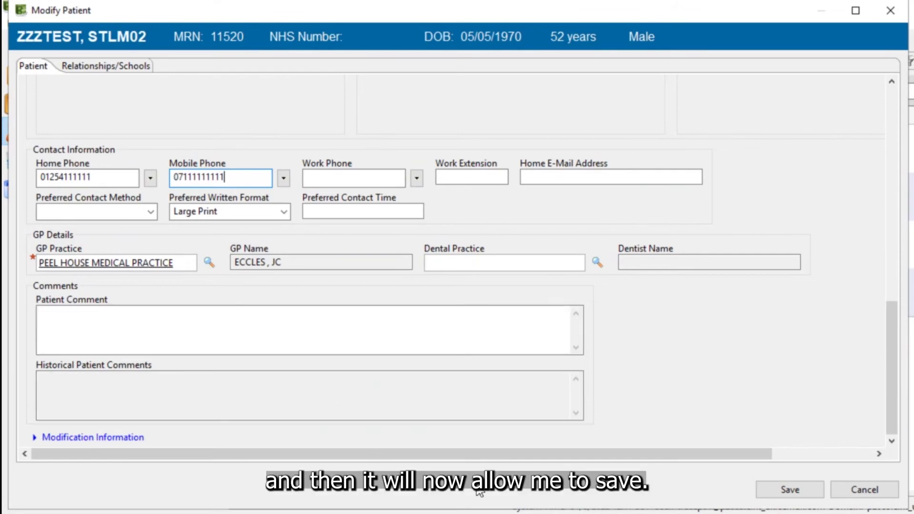
left_click(790, 489)
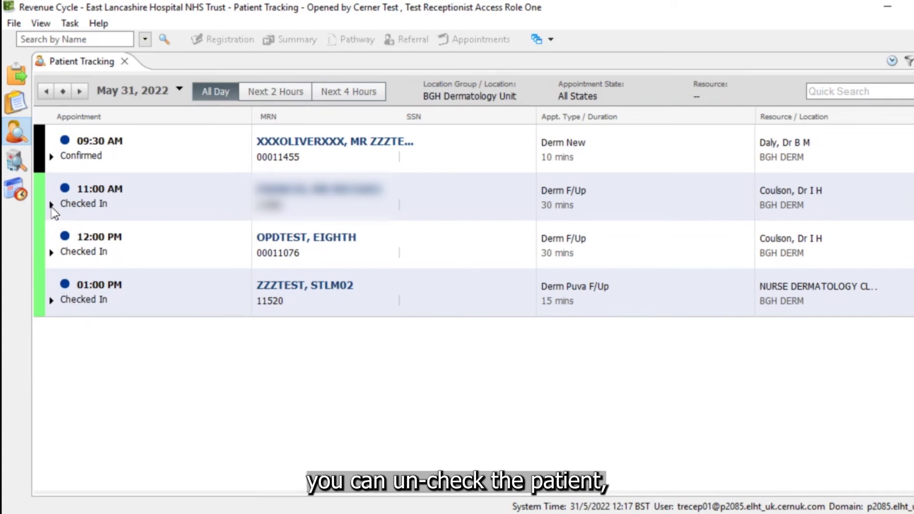
Check in the confirmed 09:30 AM Derm New appointment, accepting the default check-in details
left_click(84, 204)
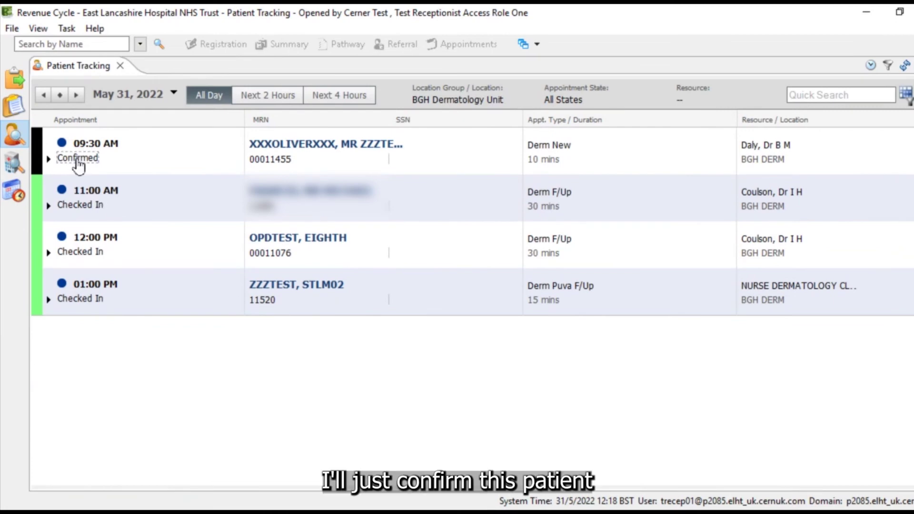
left_click(75, 157)
left_click(79, 176)
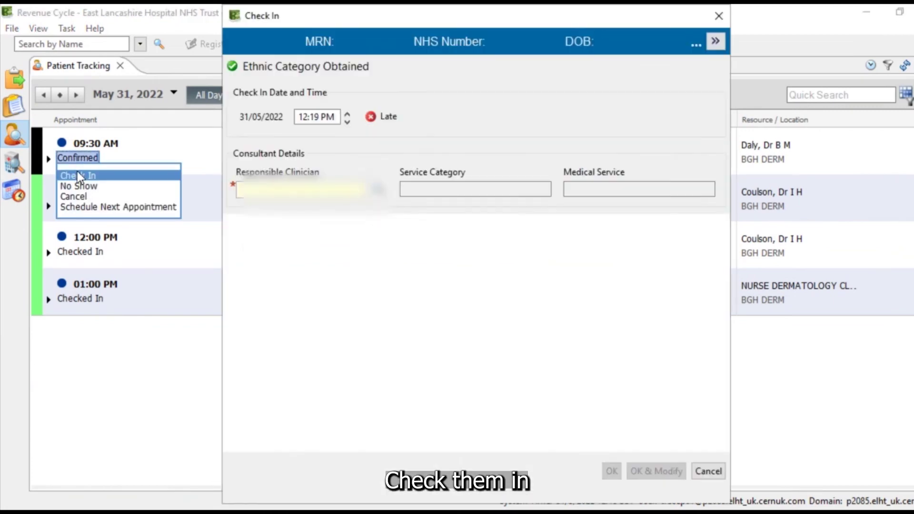
left_click(613, 471)
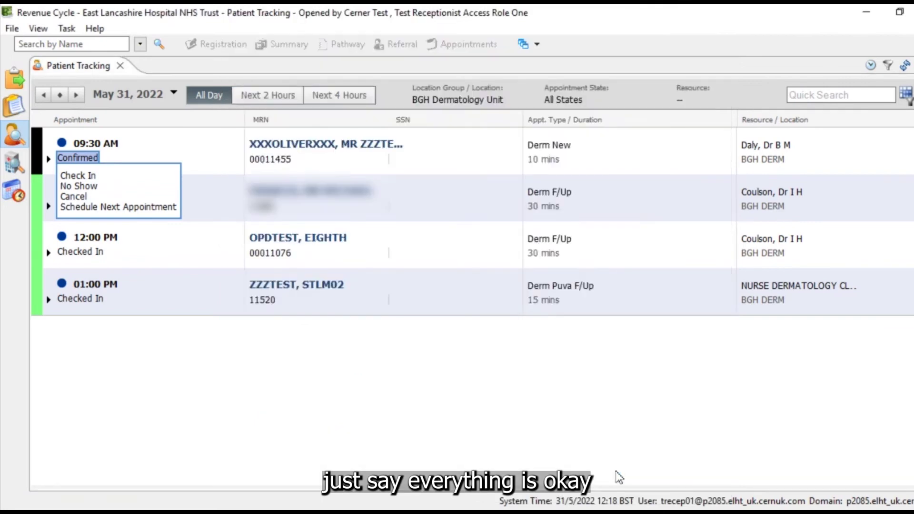
Undo the check-in of the 09:30 AM appointment and agree to put it back into the confirmed state
left_click(72, 162)
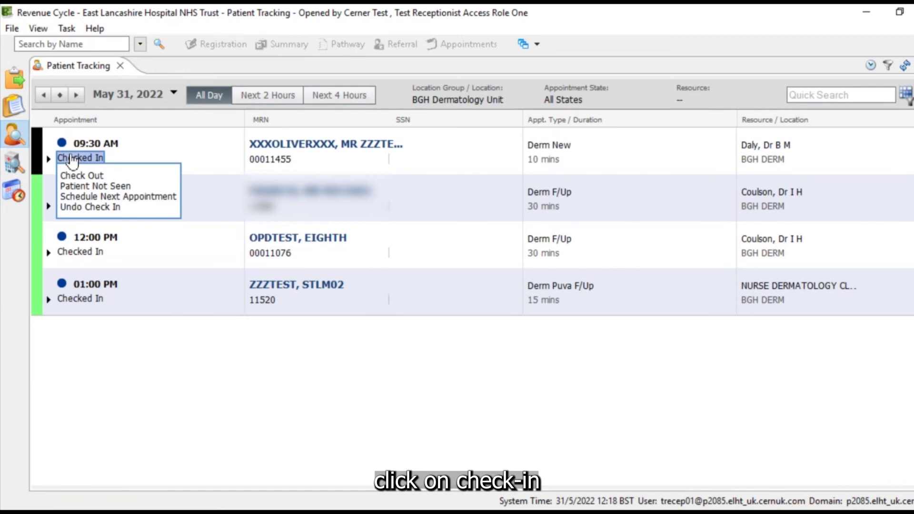
left_click(78, 206)
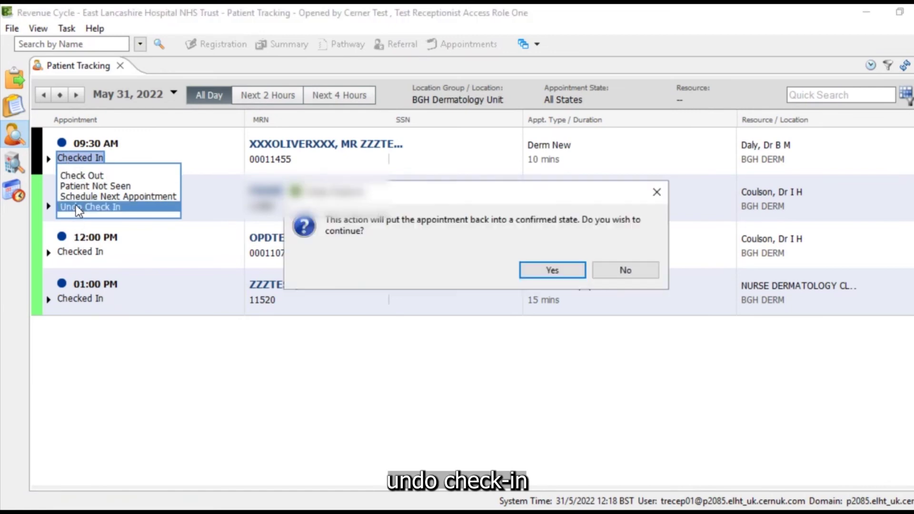
left_click(554, 268)
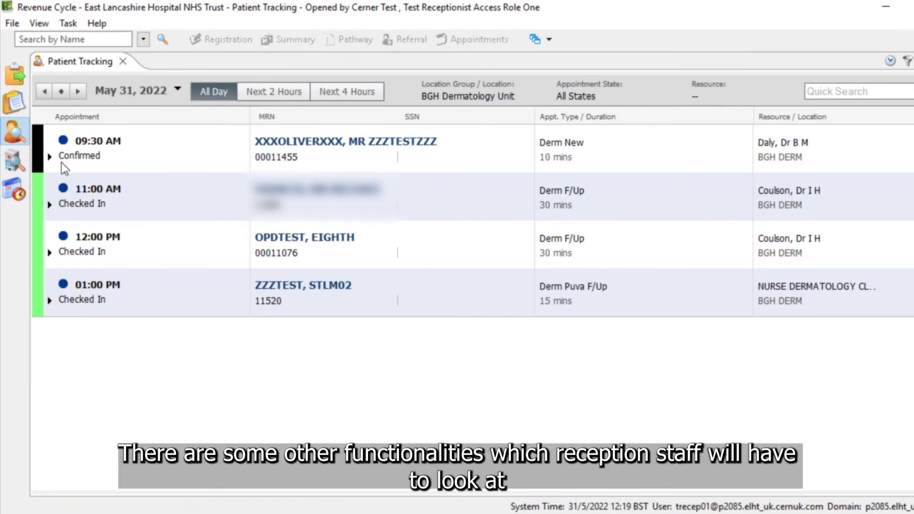
Examine the Catching Up Clinics appointments in the Dermatology Service Workitem queue of My Workflow, and return to the queue's status summary
left_click(14, 100)
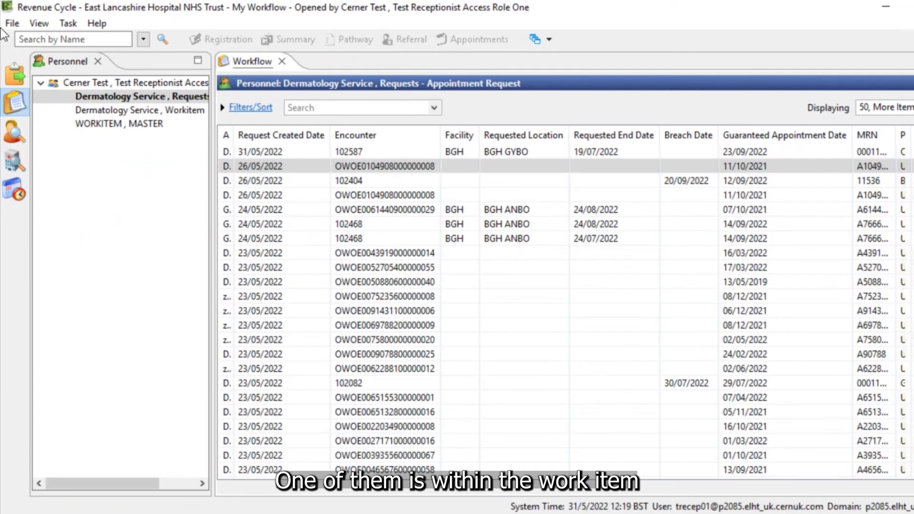
left_click(128, 111)
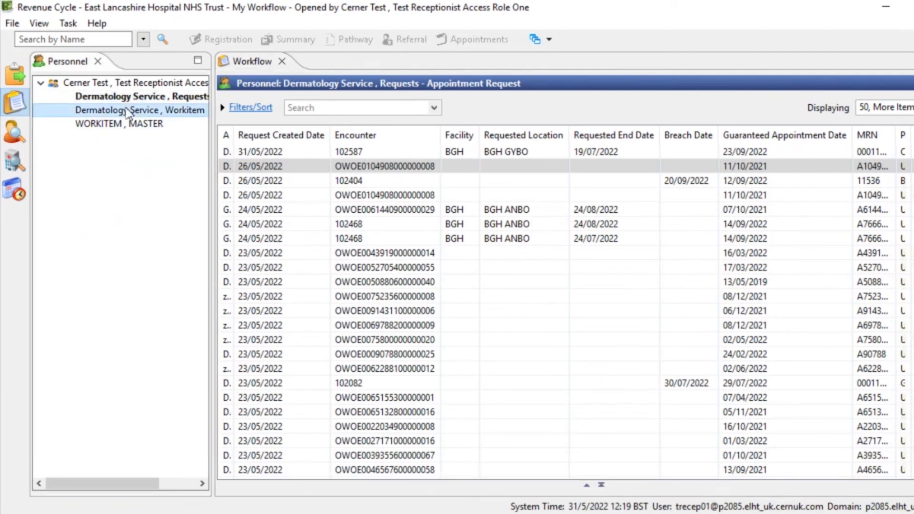
double_click(127, 109)
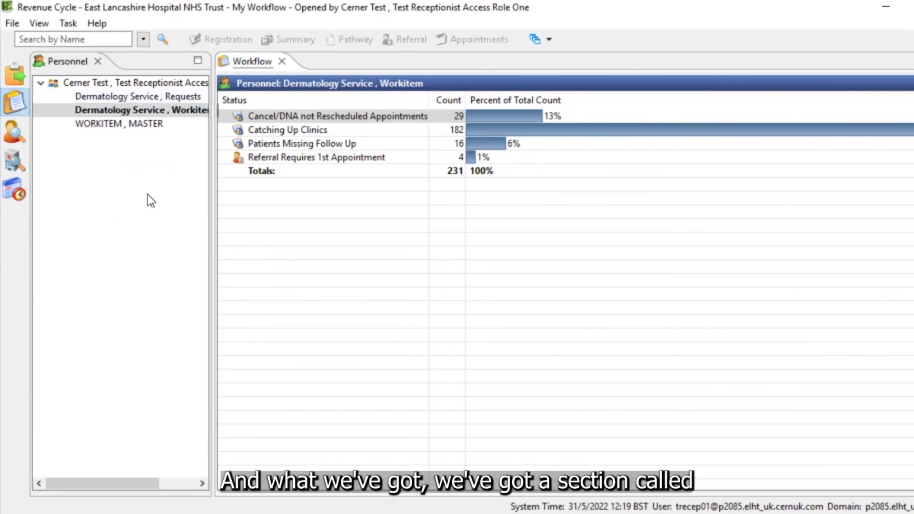
double_click(289, 129)
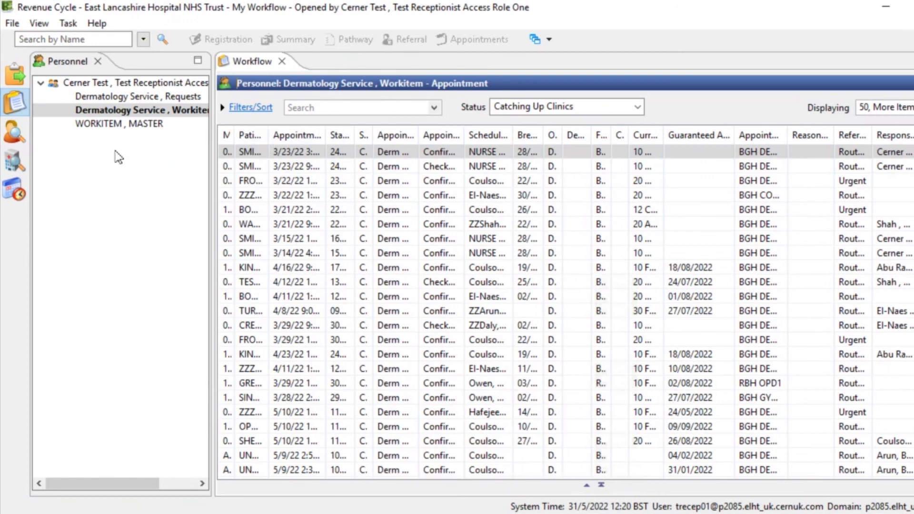
left_click(110, 109)
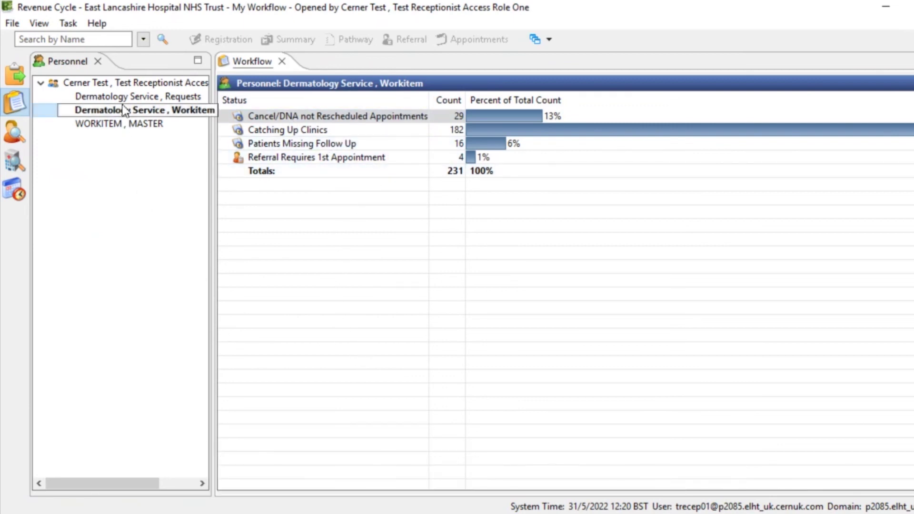
Examine the Pending Appointment Requests in the Dermatology Service Requests queue, and select that queue again
left_click(143, 99)
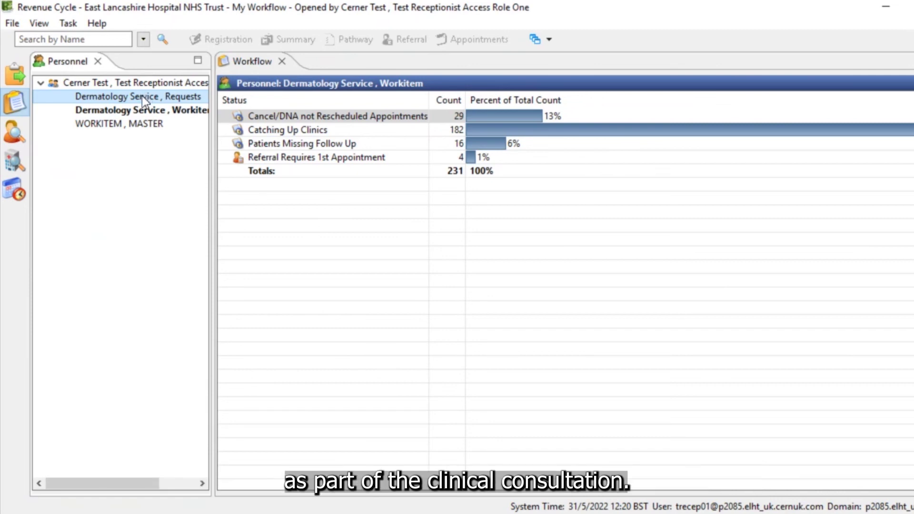
double_click(143, 94)
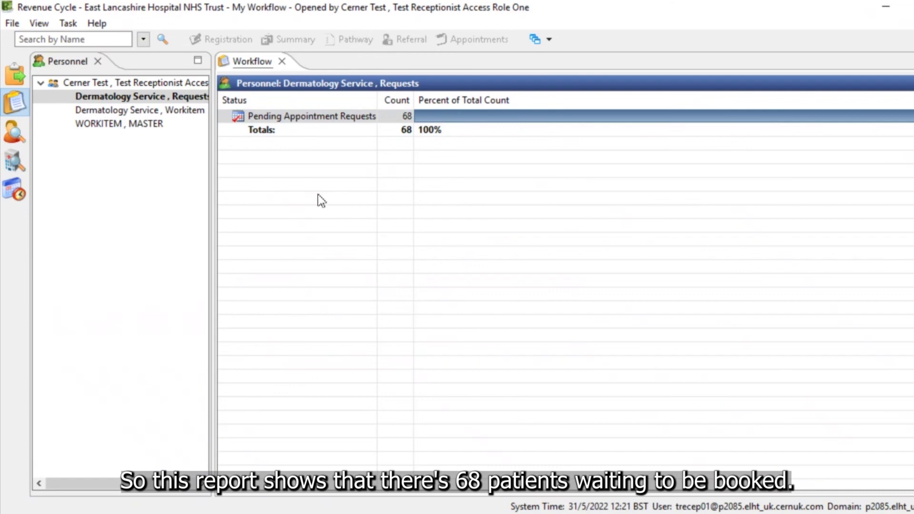
double_click(332, 119)
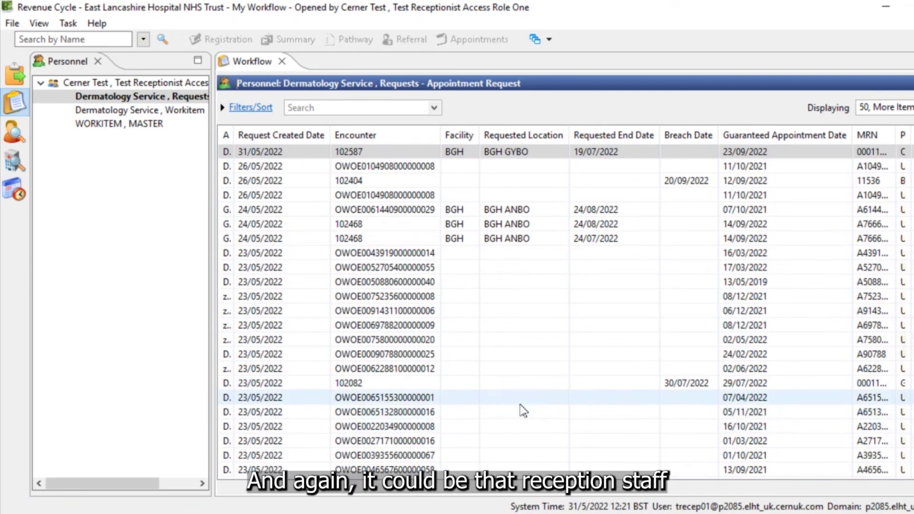
left_click(135, 98)
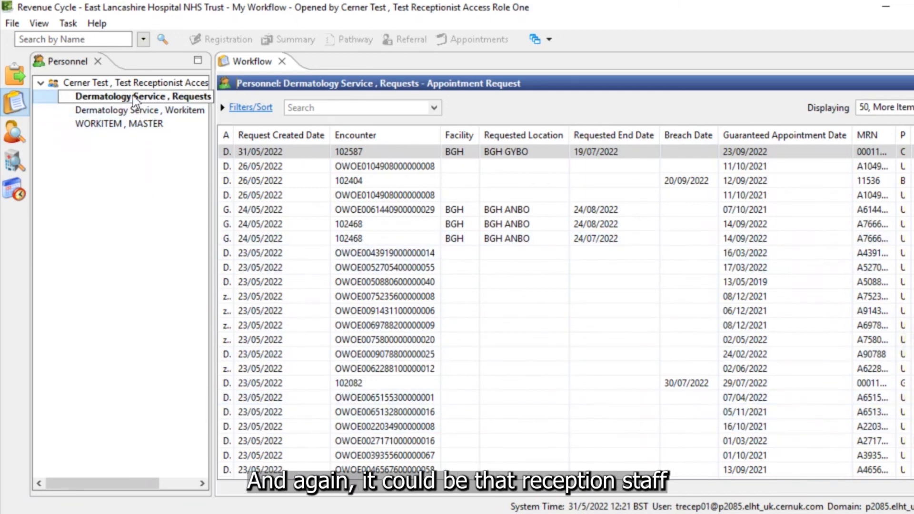